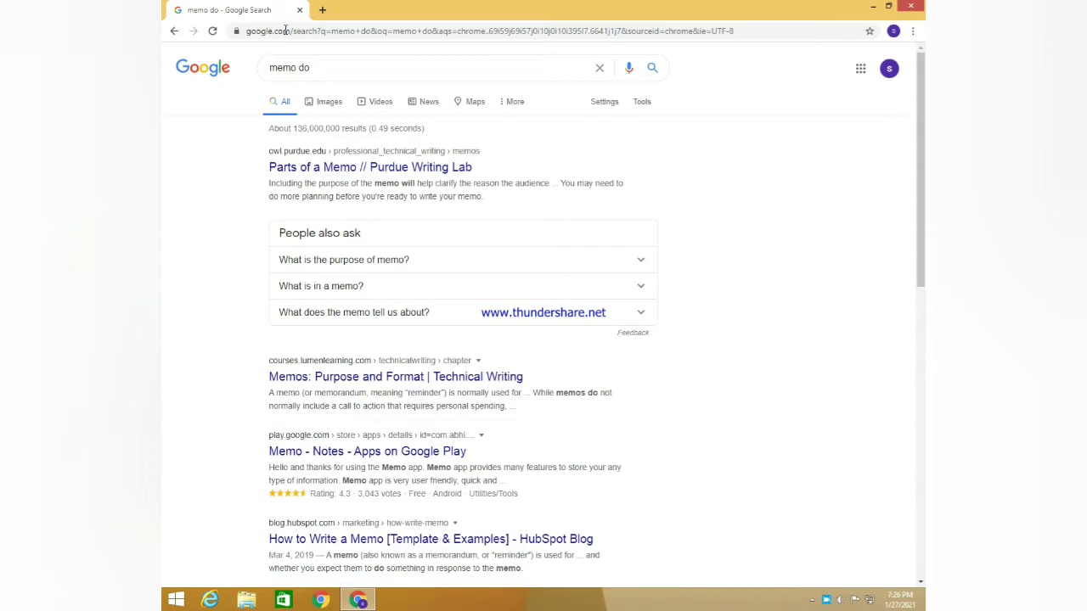
Step: Search the web for "memo download"
click(316, 73)
click(322, 94)
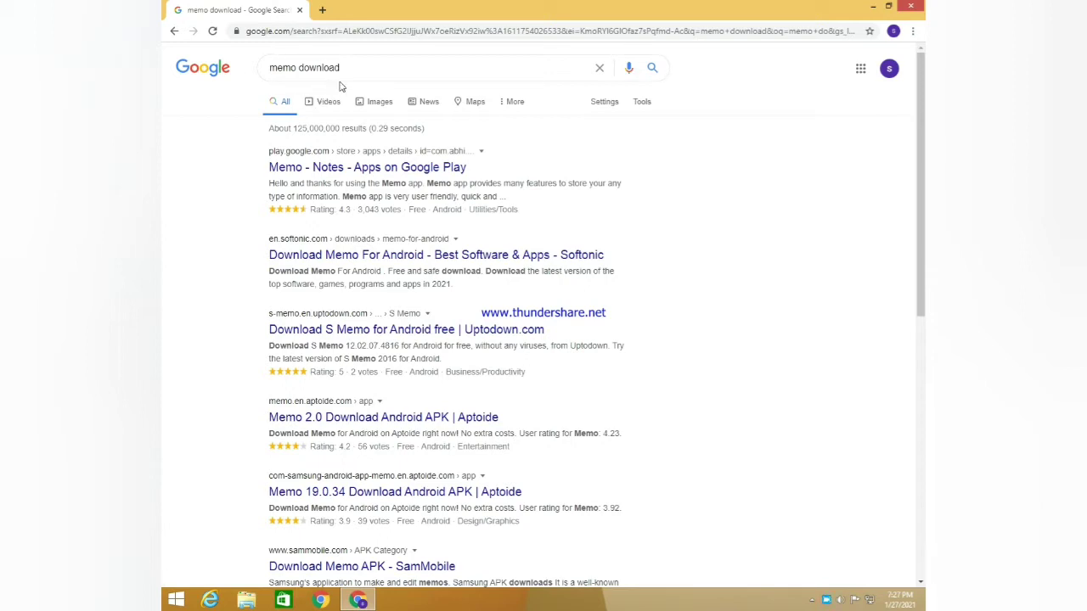
click(384, 67)
key(Return)
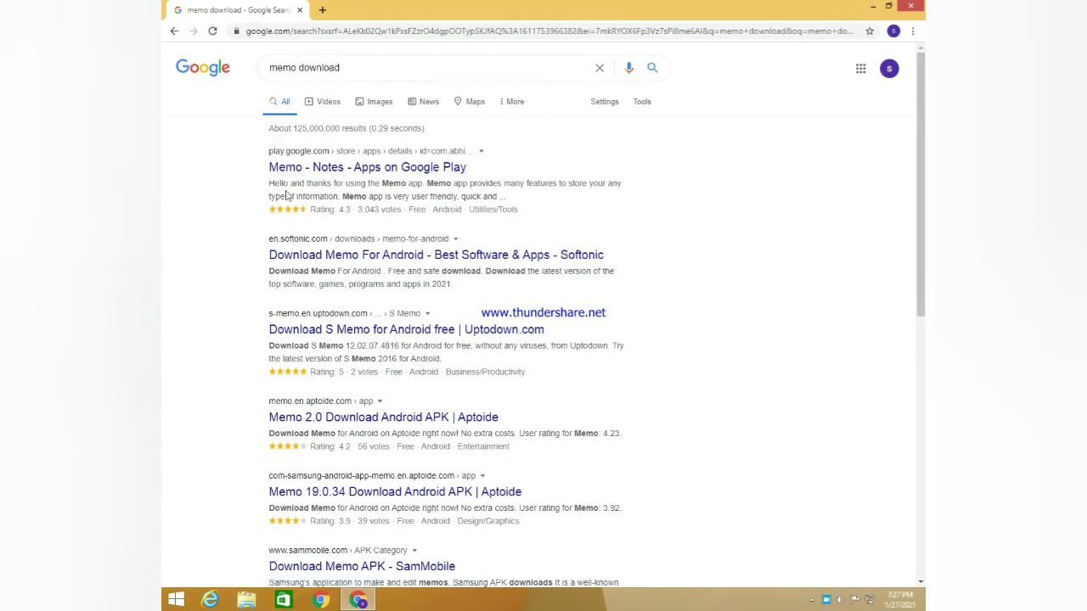
Step: Look through the "memo download" search results for a suitable emulator download
scroll(428, 238, down, 1)
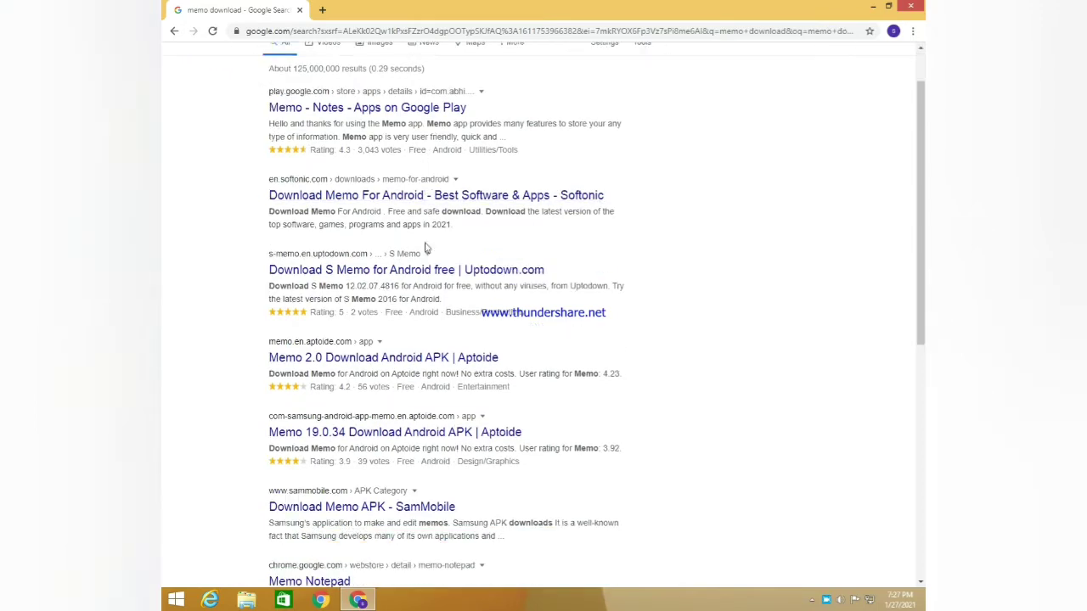
scroll(363, 284, down, 2)
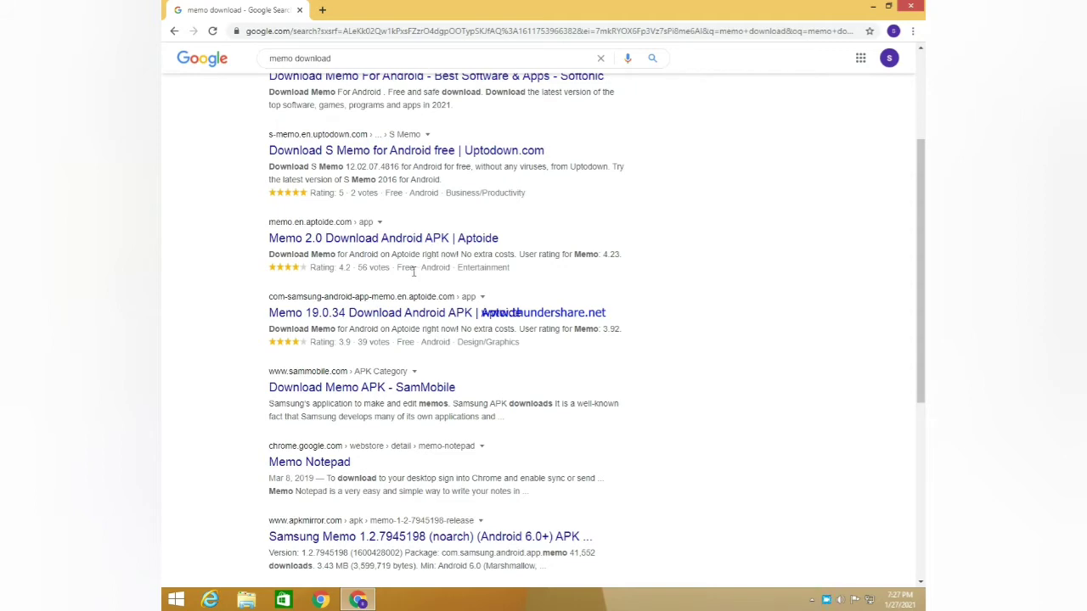
scroll(418, 270, up, 3)
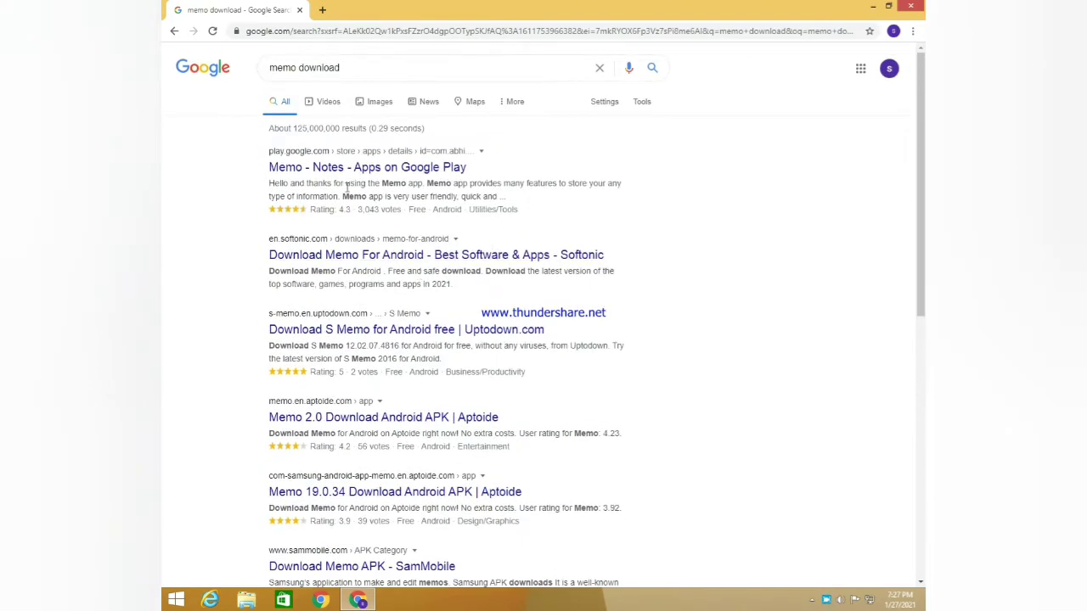
scroll(403, 270, down, 1)
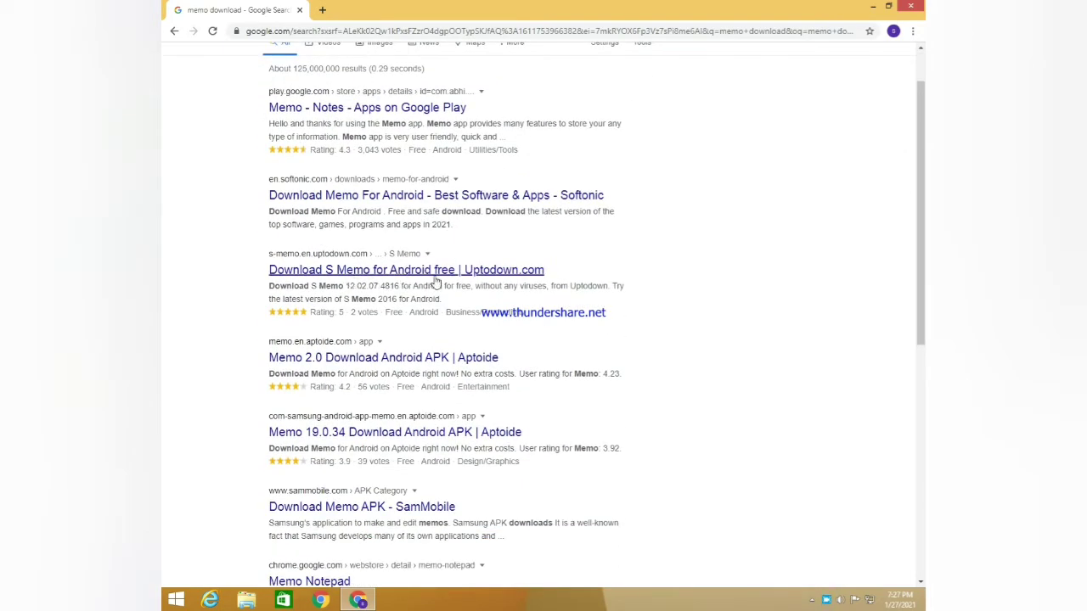
scroll(307, 299, down, 2)
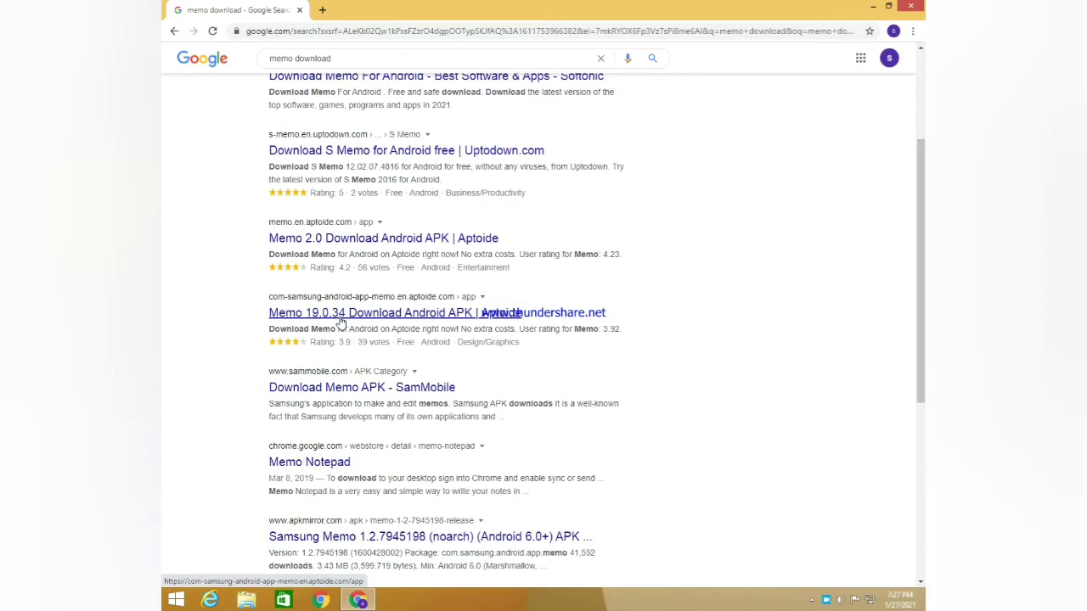
scroll(341, 321, down, 4)
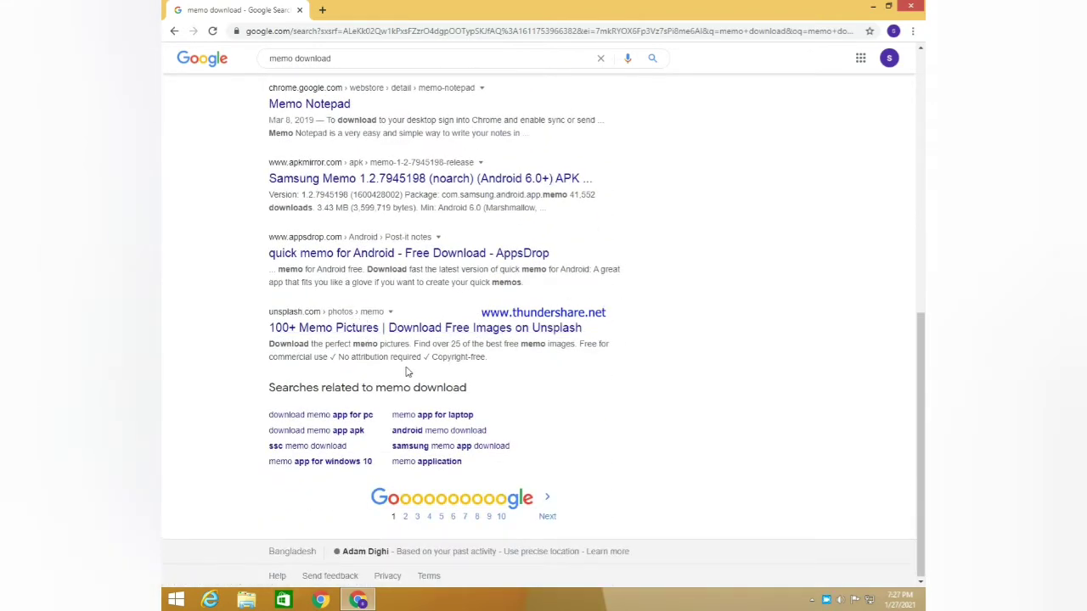
scroll(399, 363, up, 3)
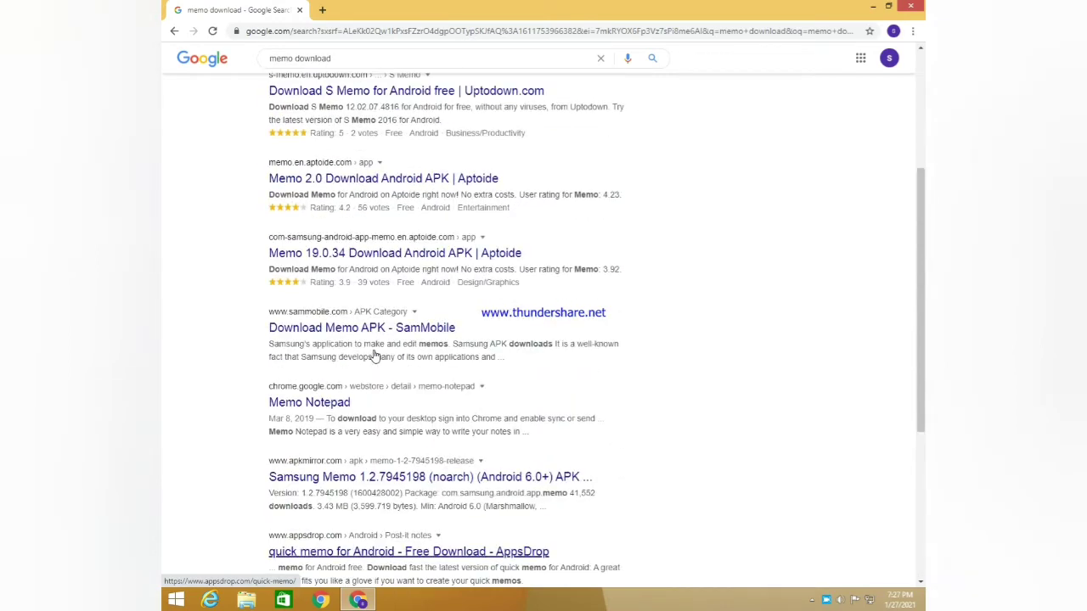
Step: Extend the search to "memo download 3.1.2" and open the MEmu 3.1 Download (Free) result from memu.informer.com
click(367, 63)
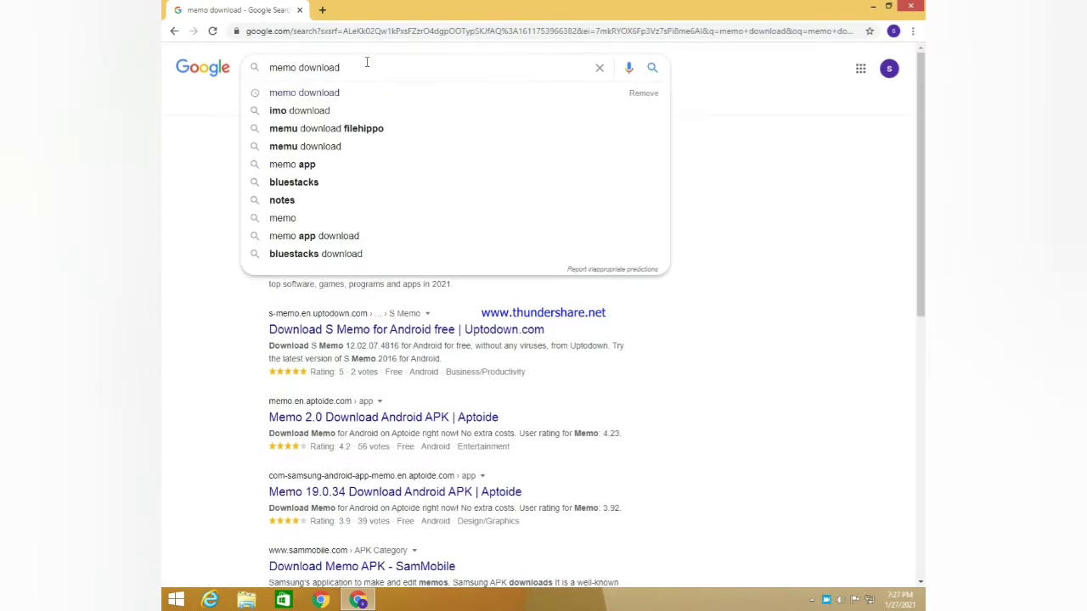
text(3.1.2)
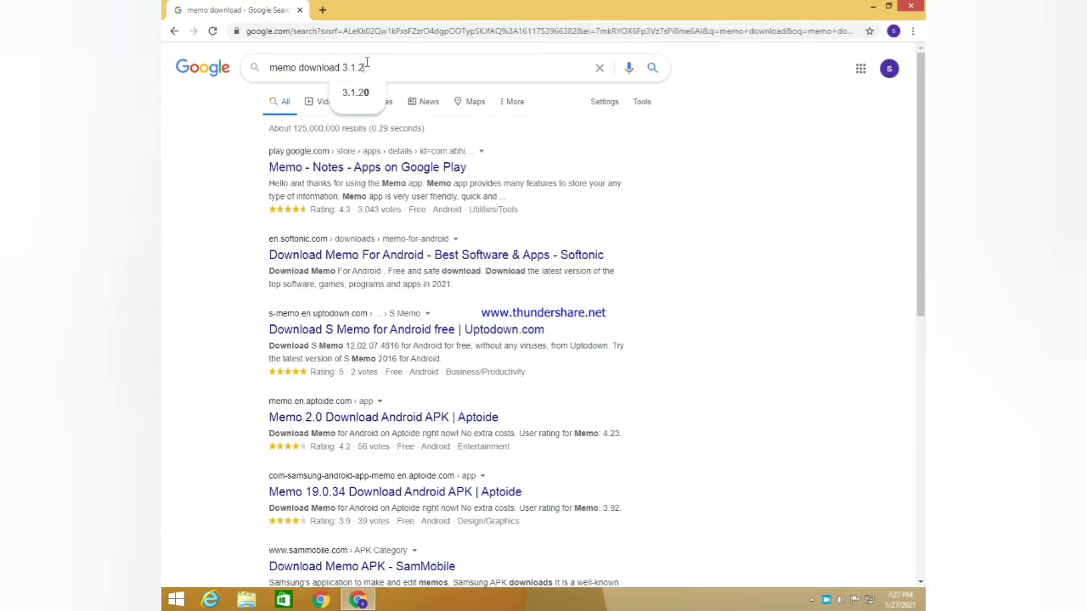
key(Return)
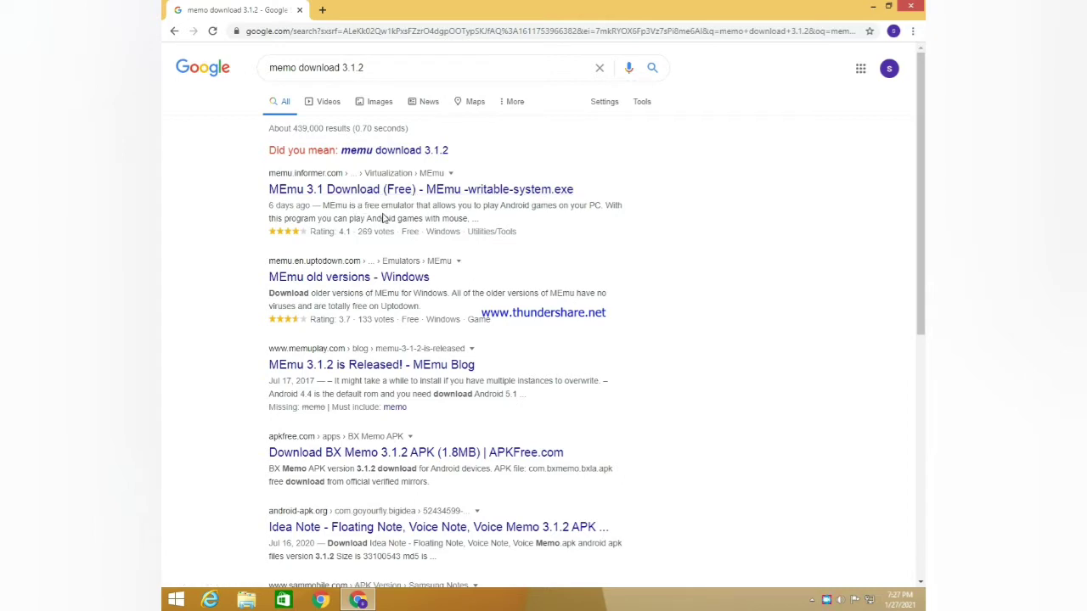
click(366, 190)
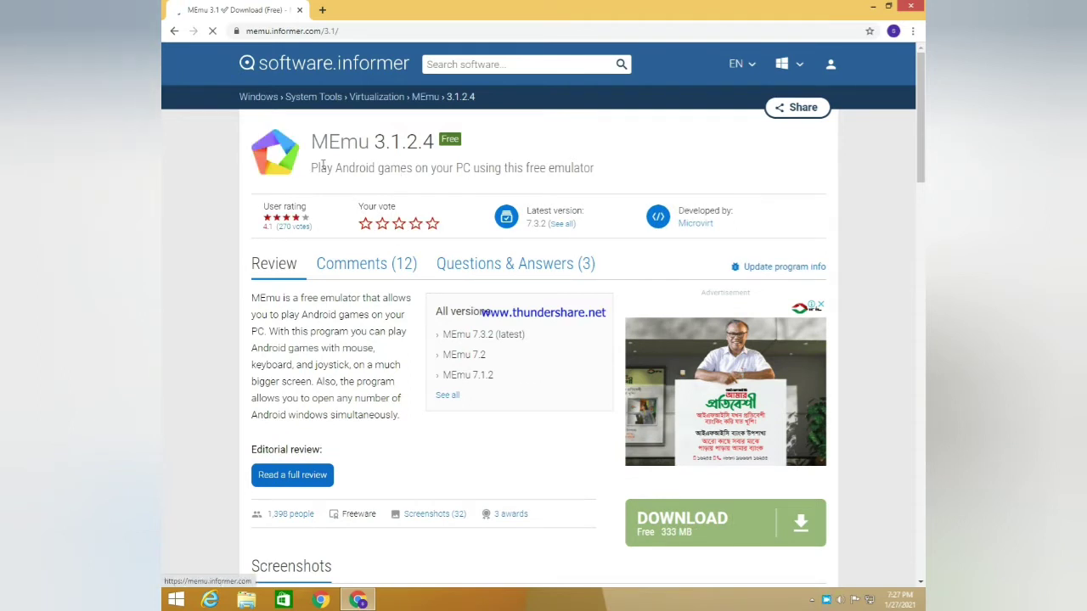
Step: Close the advertisement above the download option and go to the MEmu download page
scroll(437, 204, down, 2)
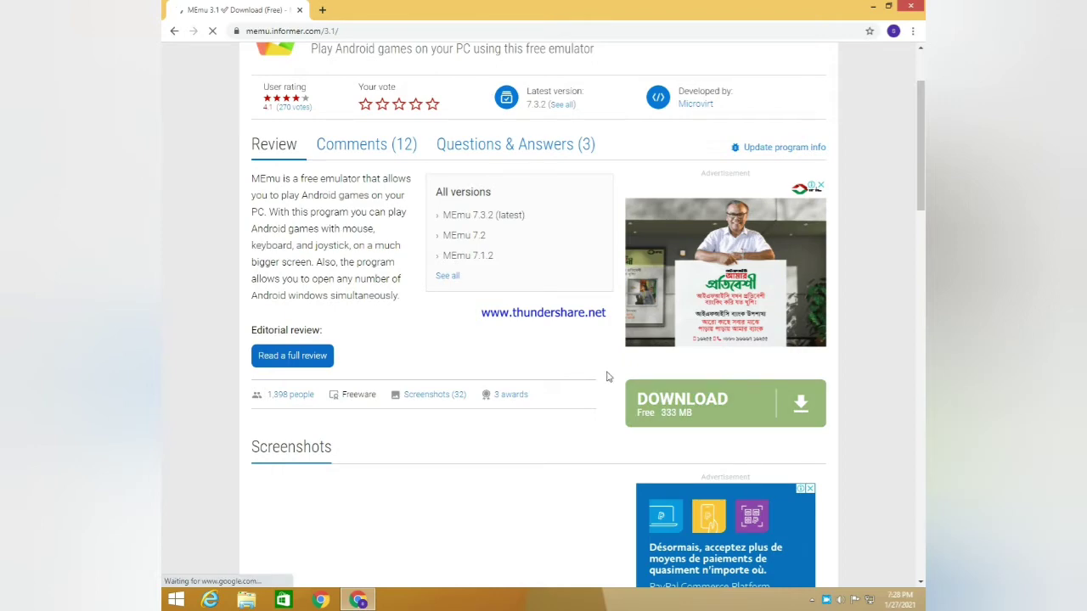
scroll(544, 366, down, 2)
scroll(557, 360, up, 4)
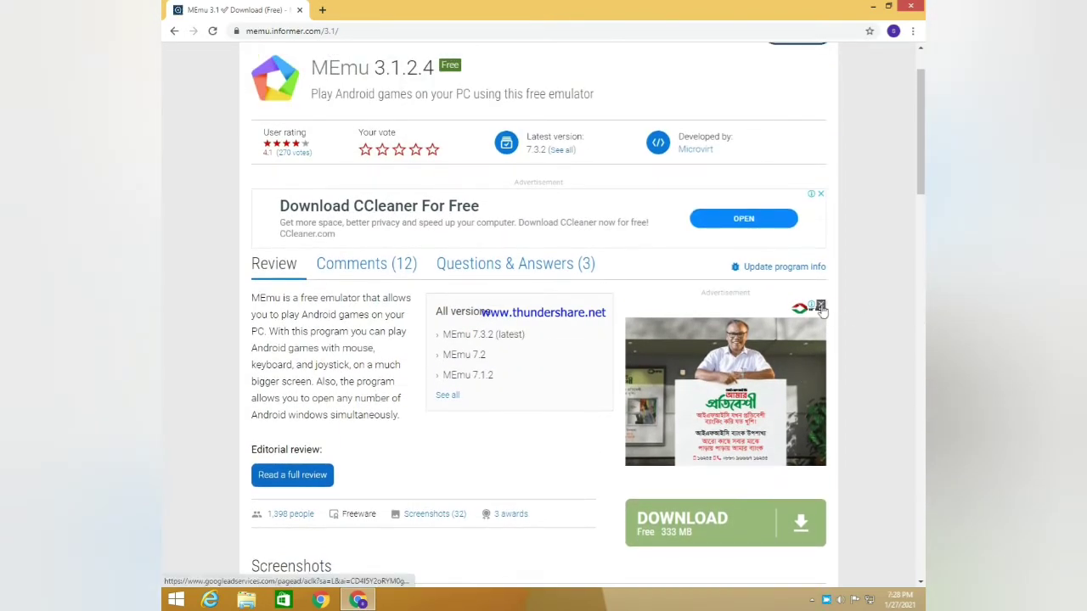
click(820, 305)
scroll(738, 510, down, 2)
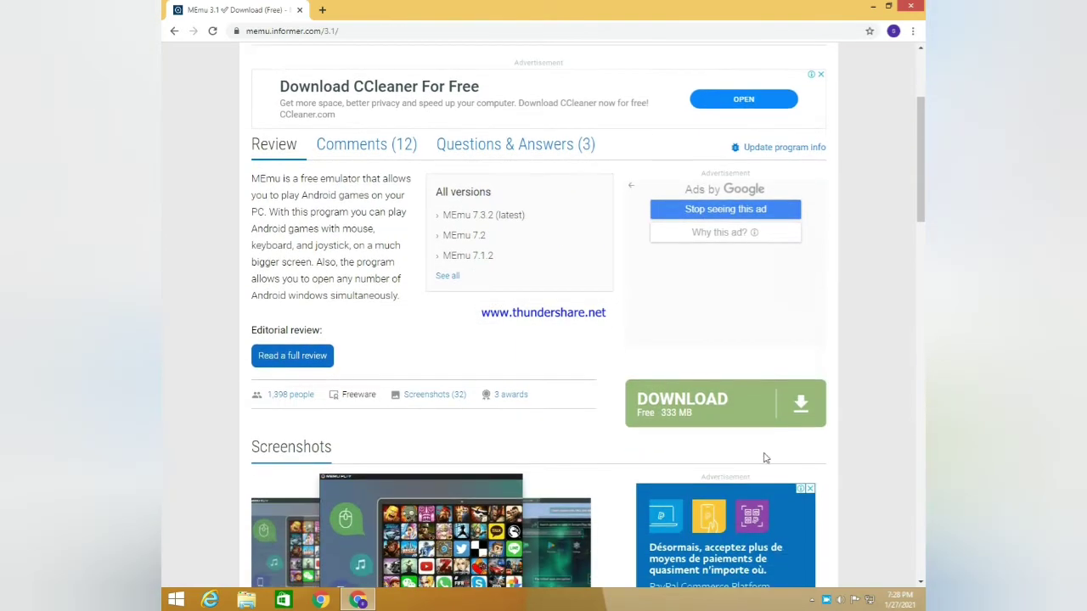
click(798, 408)
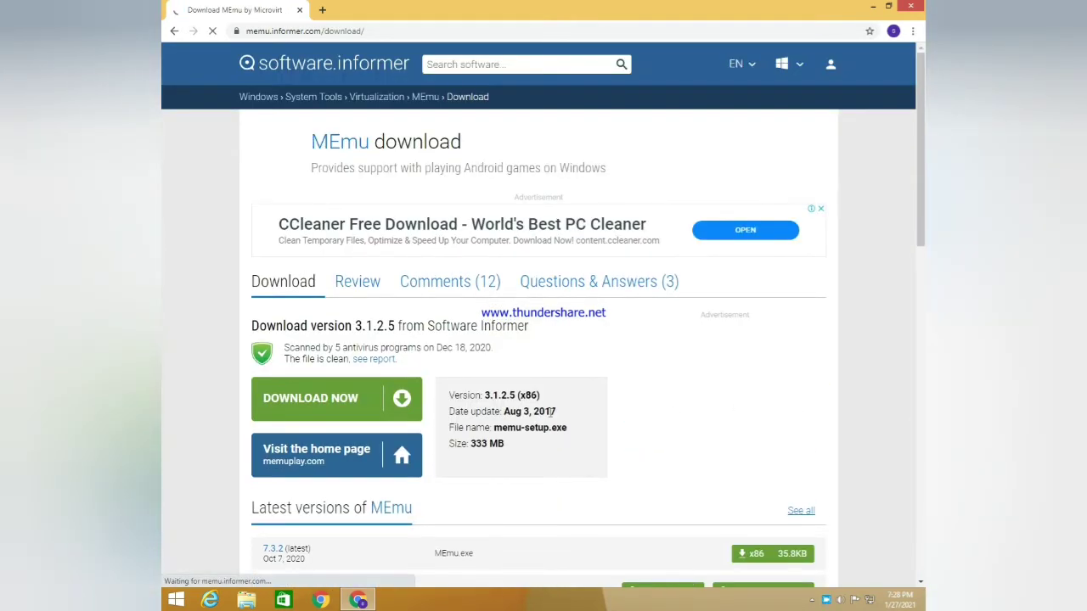
Step: Accept the Software Informer Client offer and start downloading MEmu version 3.1.2.5
scroll(586, 386, down, 2)
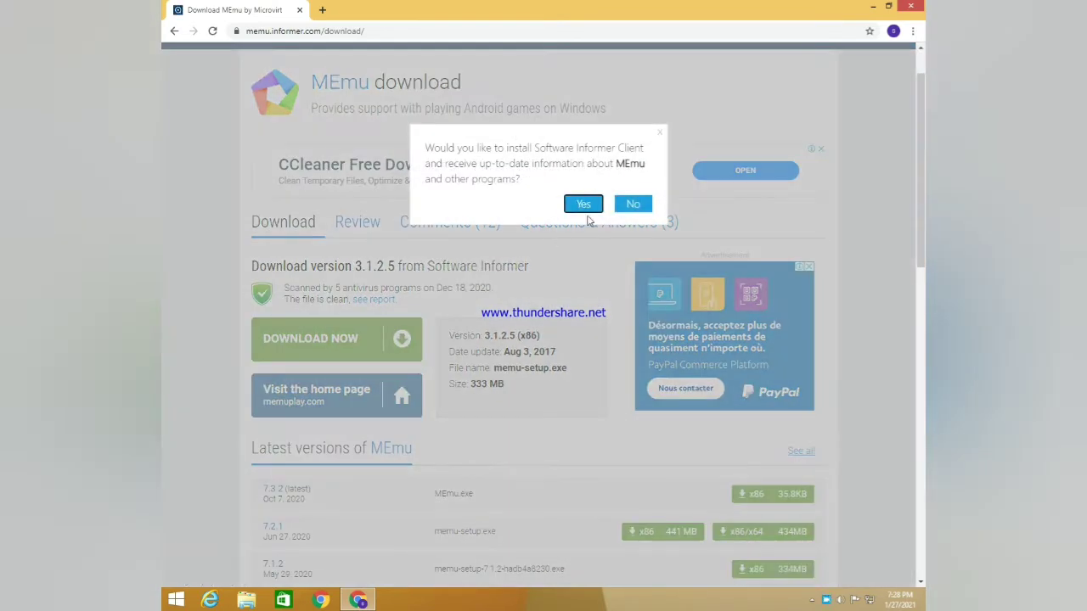
click(585, 203)
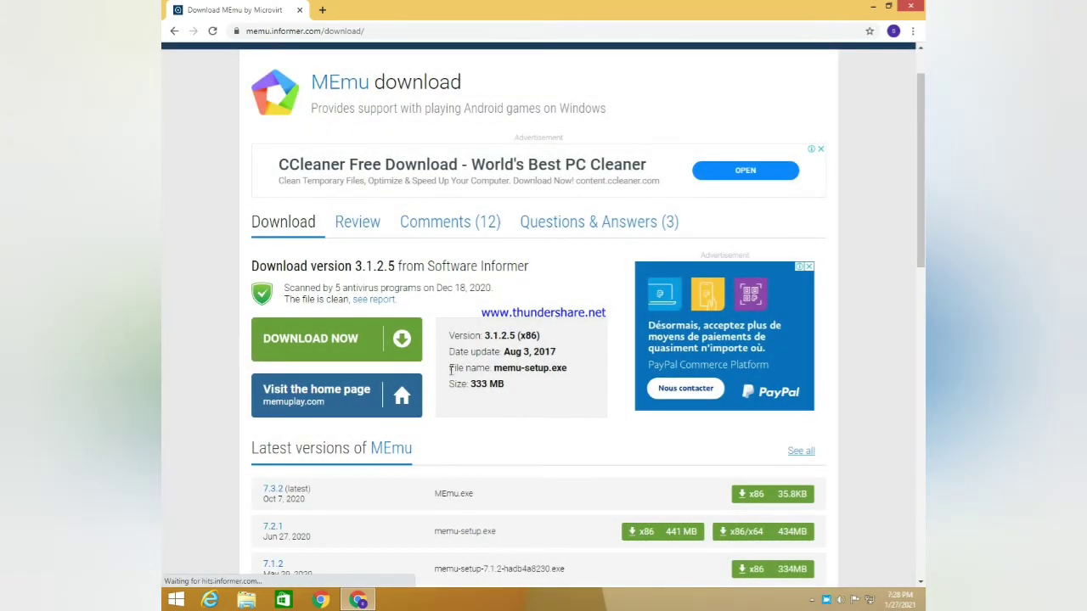
click(316, 339)
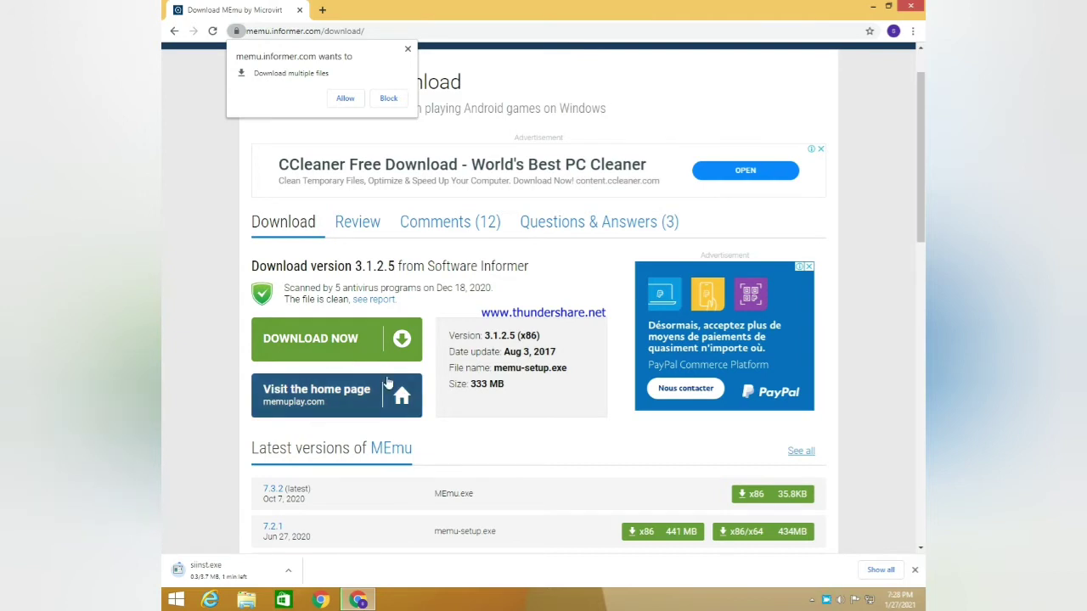
click(377, 339)
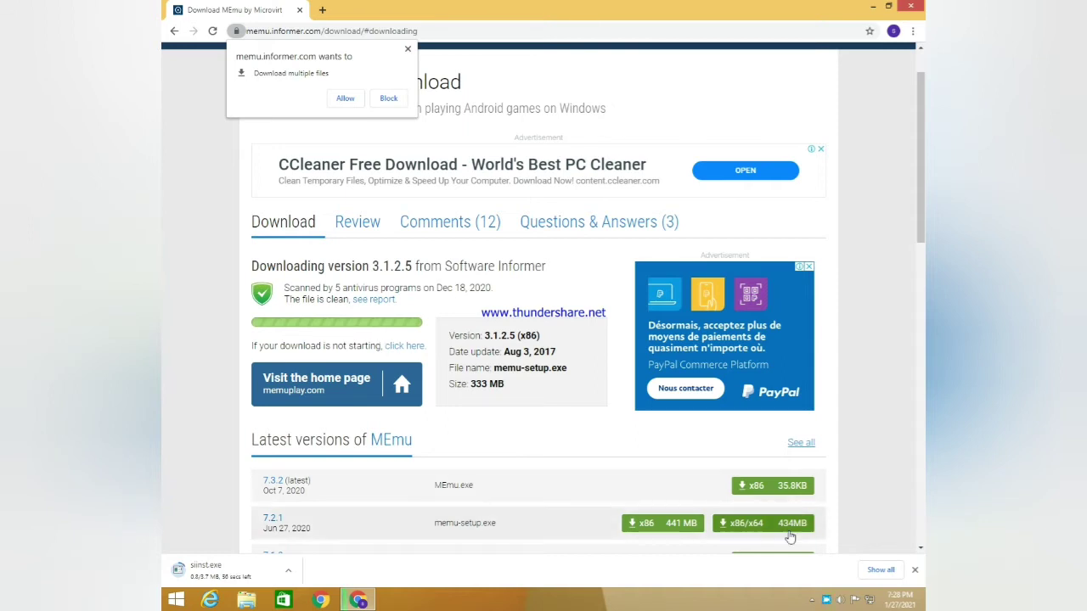
Step: Open the full downloads list, close it again and exit the browser
click(883, 570)
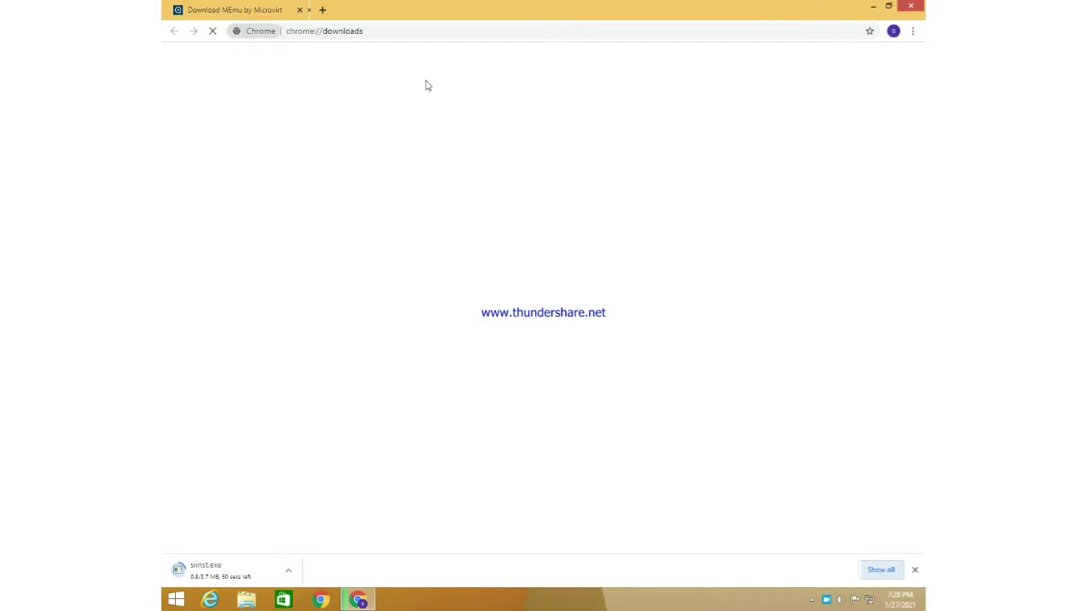
click(915, 571)
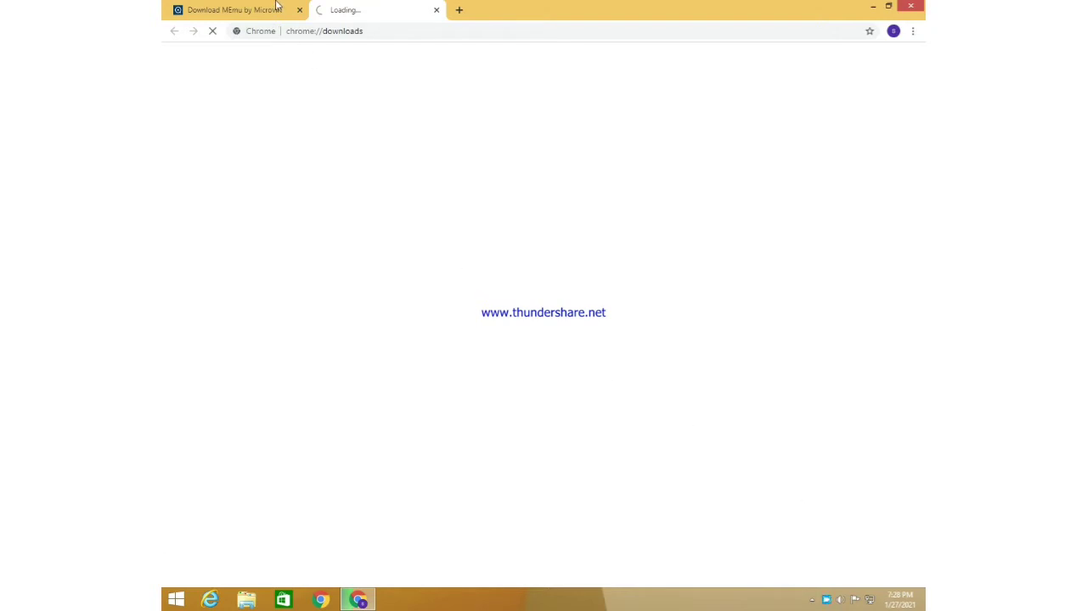
click(436, 11)
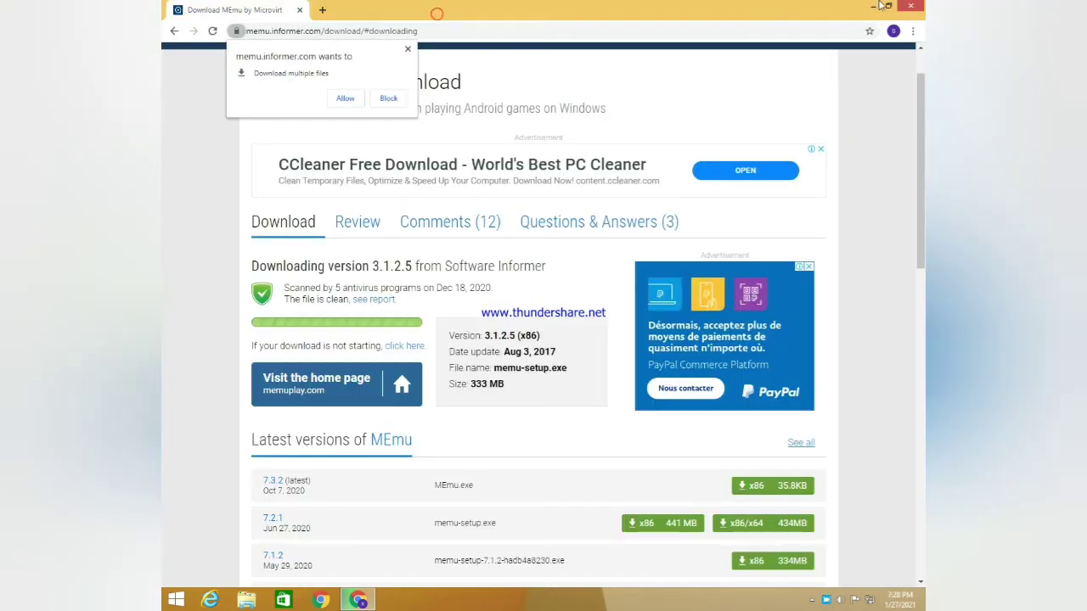
click(910, 6)
click(556, 104)
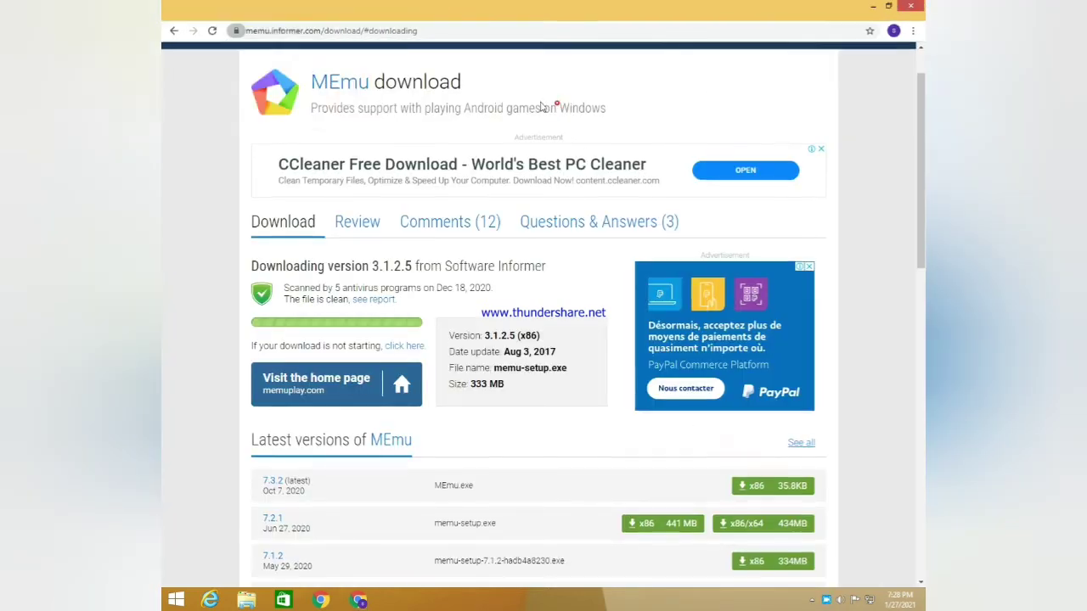
right_click(542, 135)
click(593, 172)
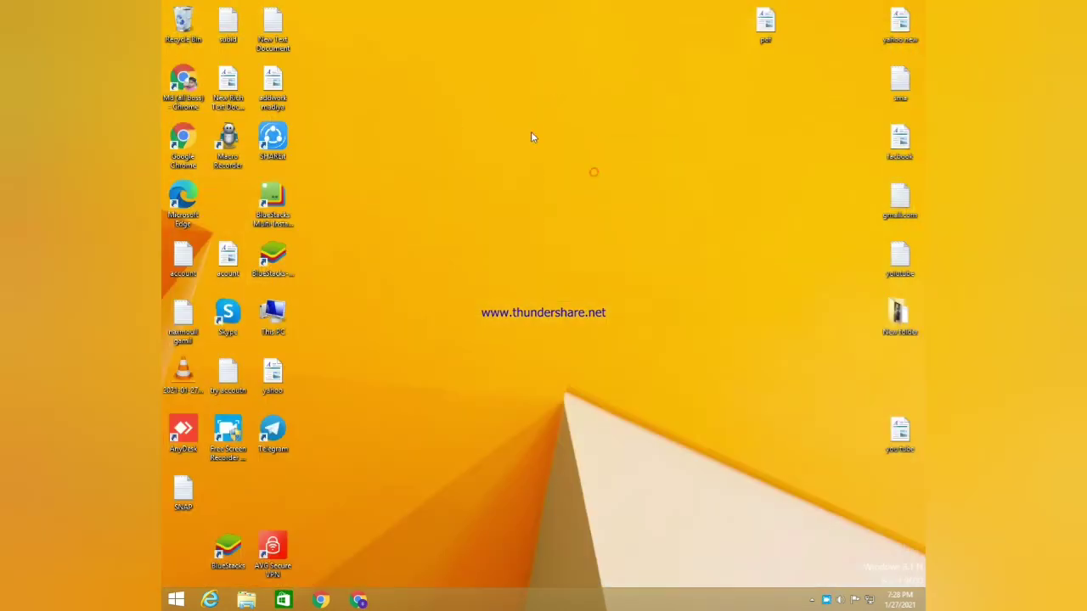
right_click(532, 135)
click(577, 170)
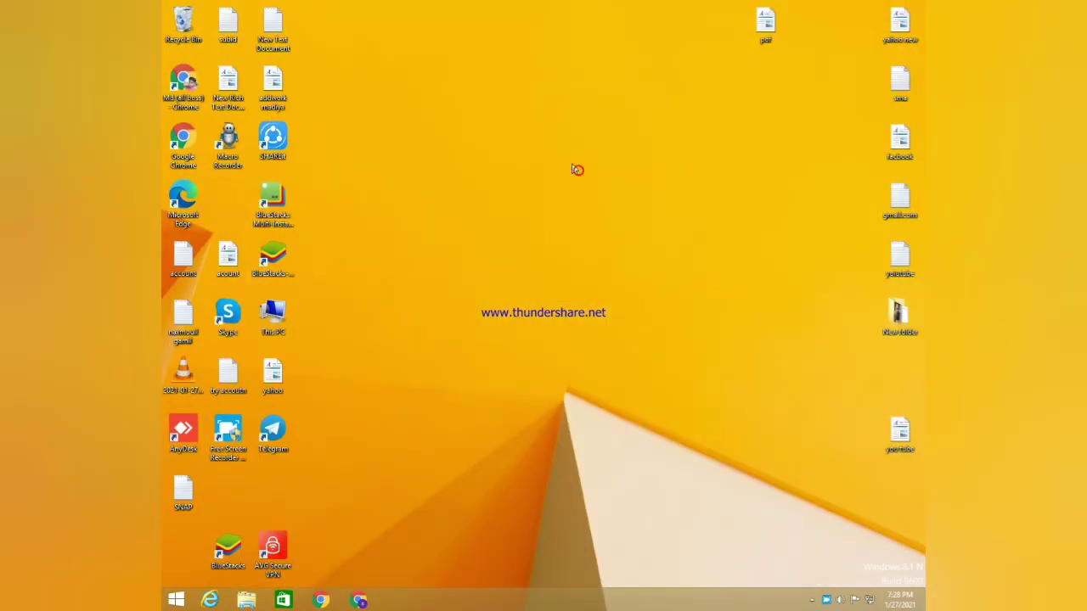
right_click(379, 399)
click(409, 430)
right_click(426, 371)
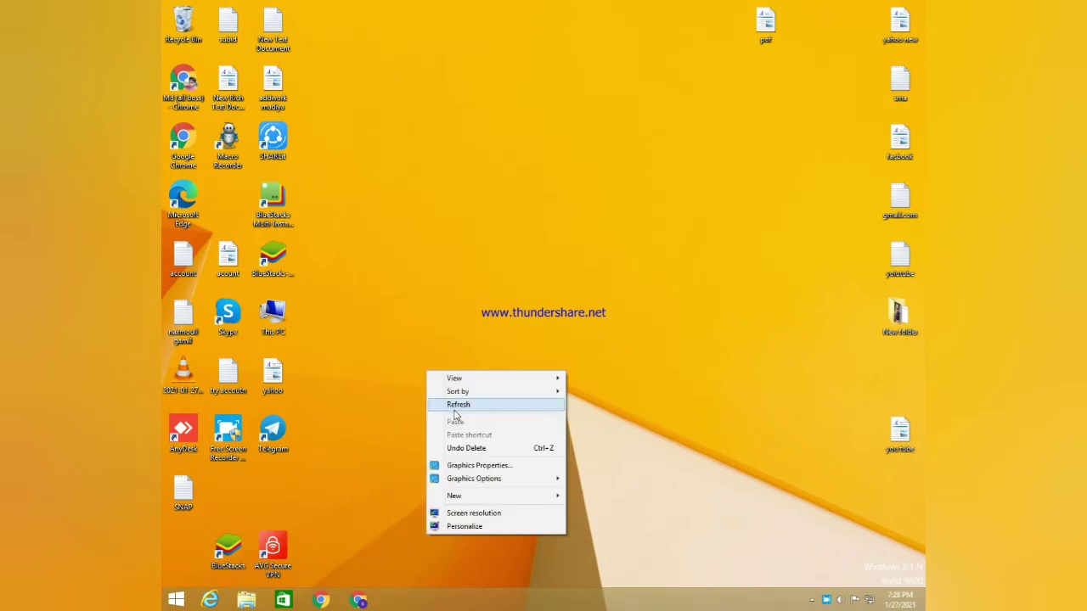
click(454, 411)
Step: Open the G: drive in File Explorer and run the memu-3-1-2-5 installer as administrator
click(243, 600)
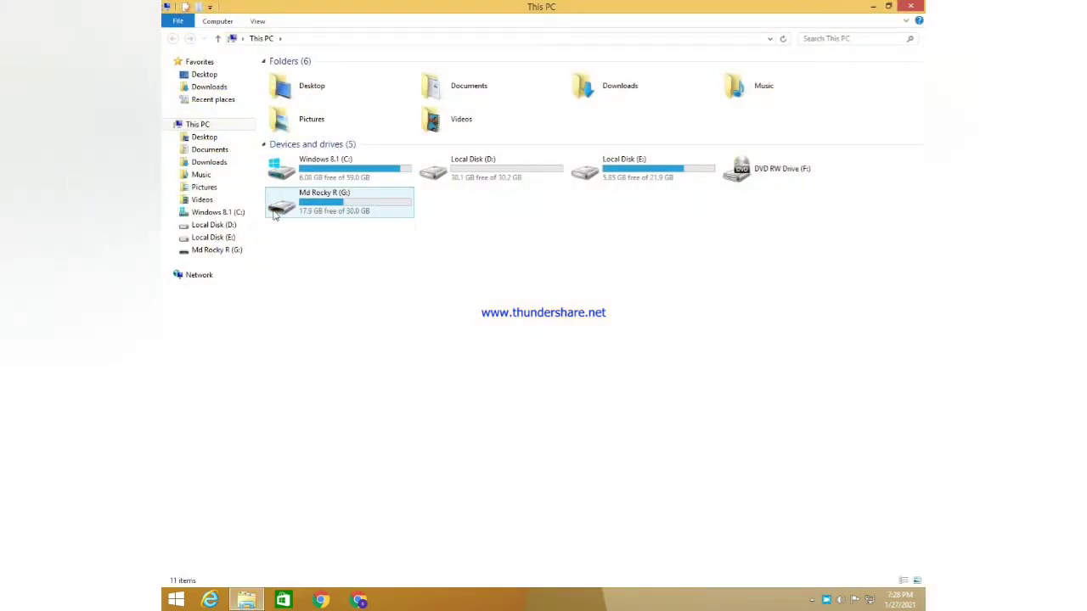
double_click(275, 214)
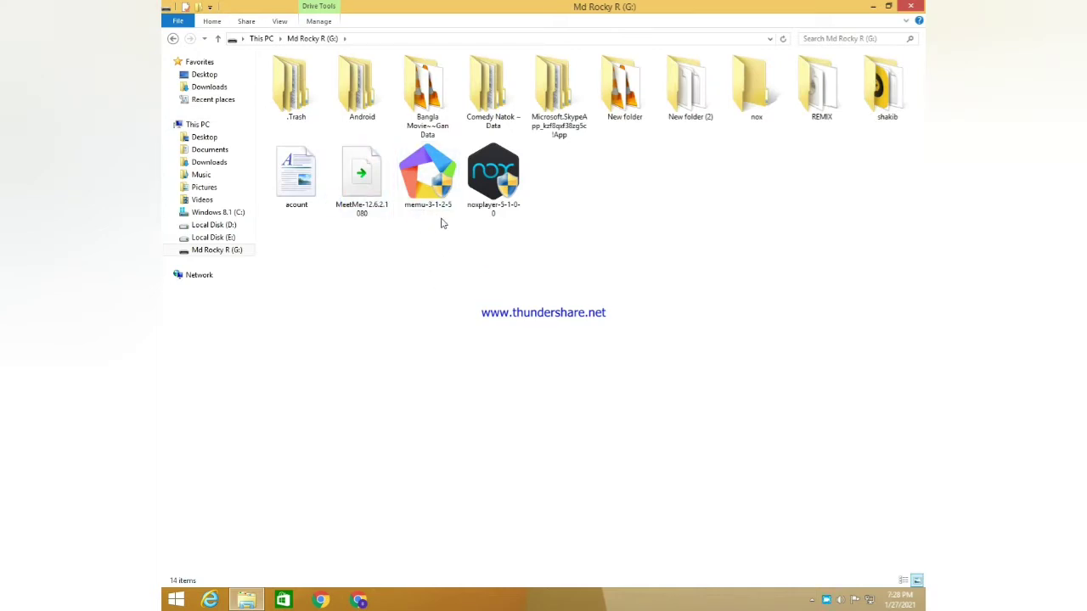
right_click(424, 192)
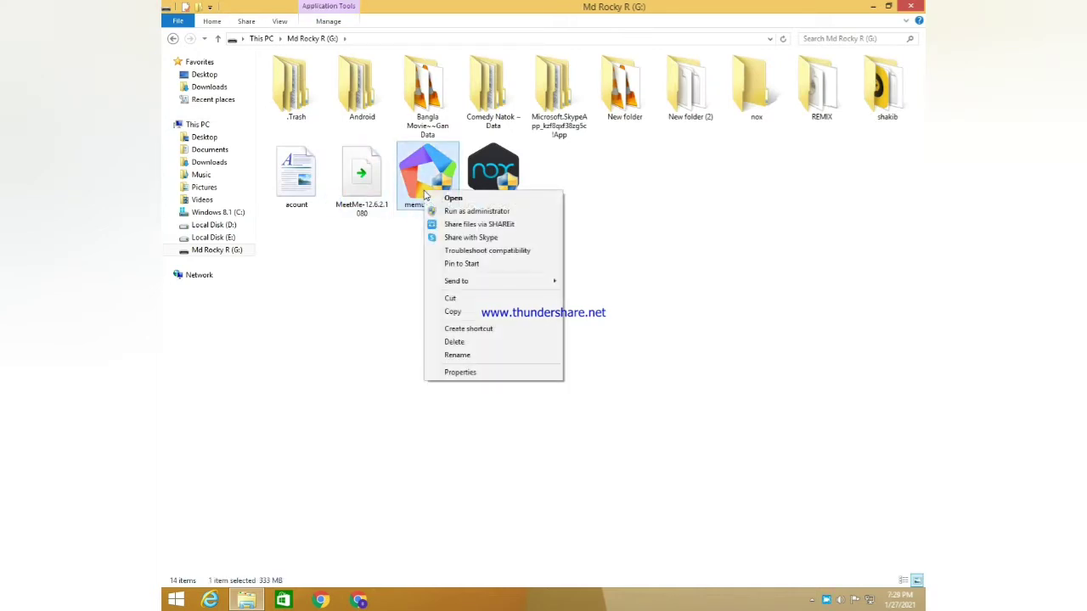
click(476, 213)
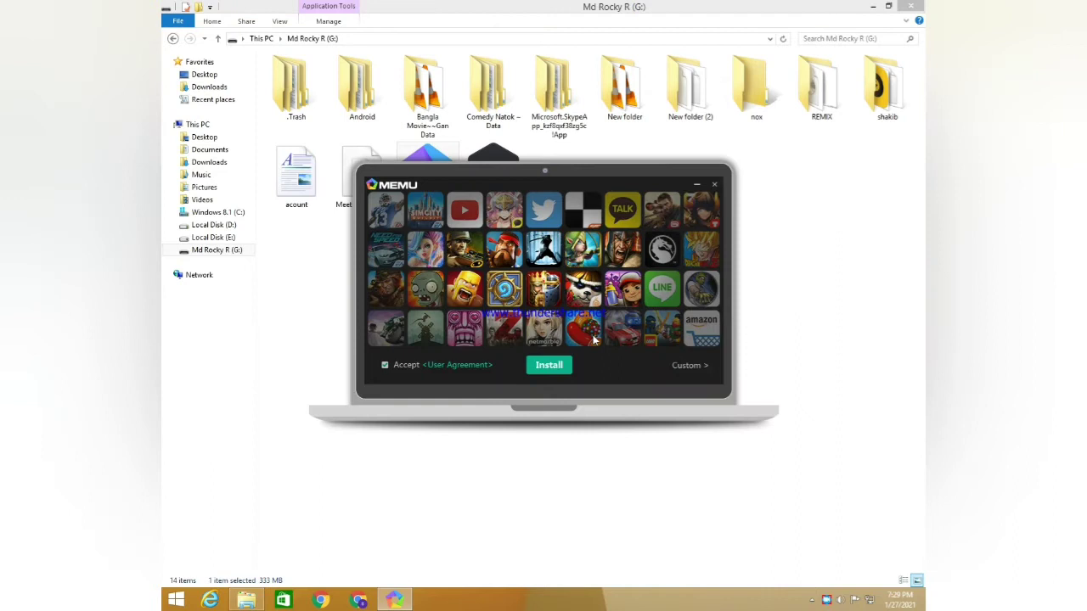
Step: Install MEmu with the user agreement accepted, then launch it and minimize the File Explorer window
click(542, 369)
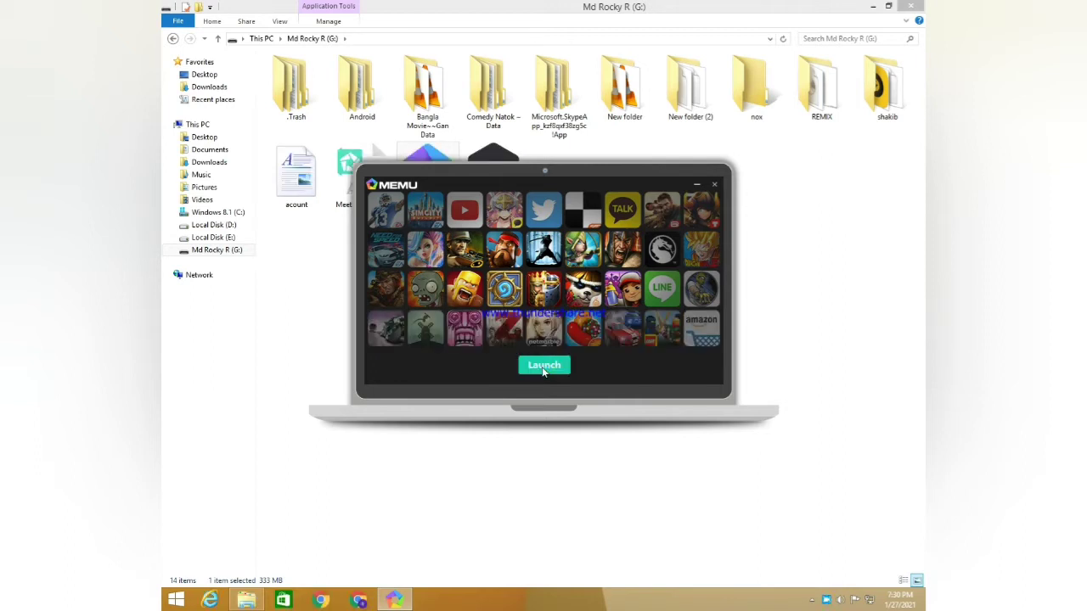
click(543, 366)
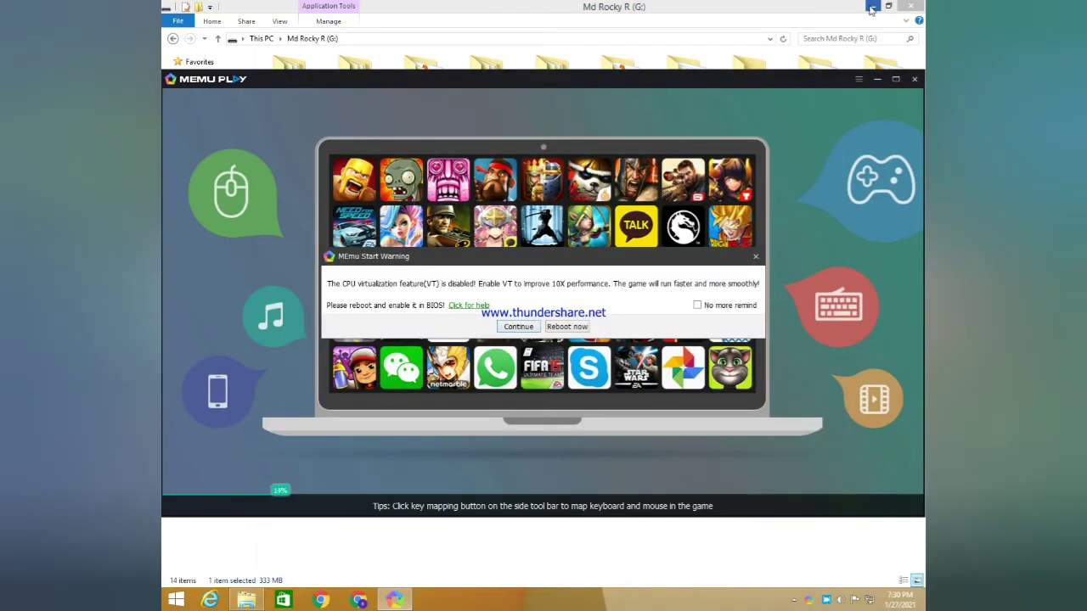
click(873, 7)
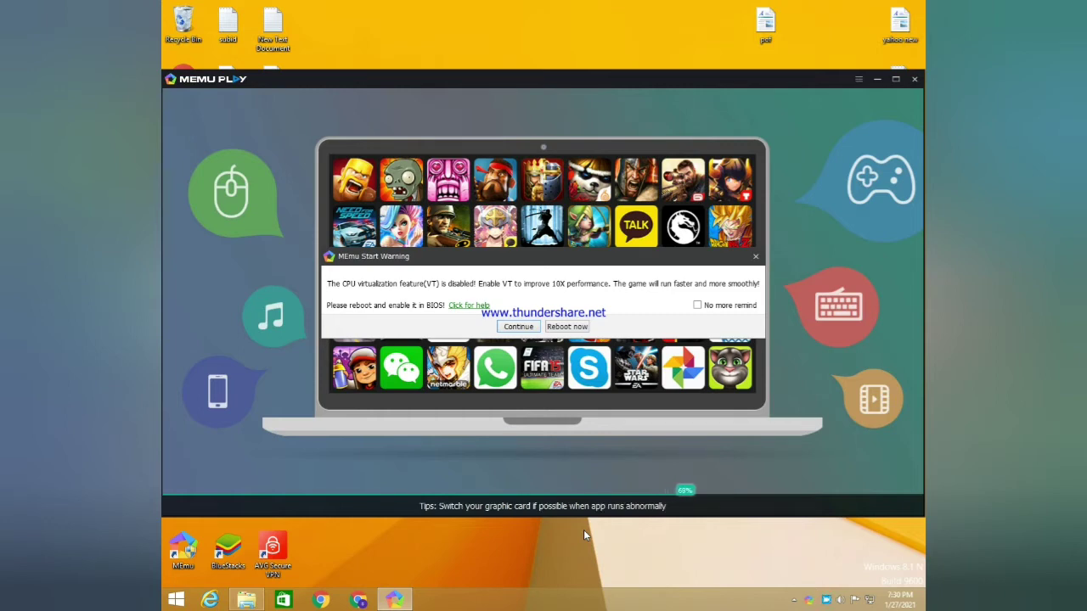
Step: Continue past the disabled CPU virtualization warning to let the emulator finish starting
click(518, 327)
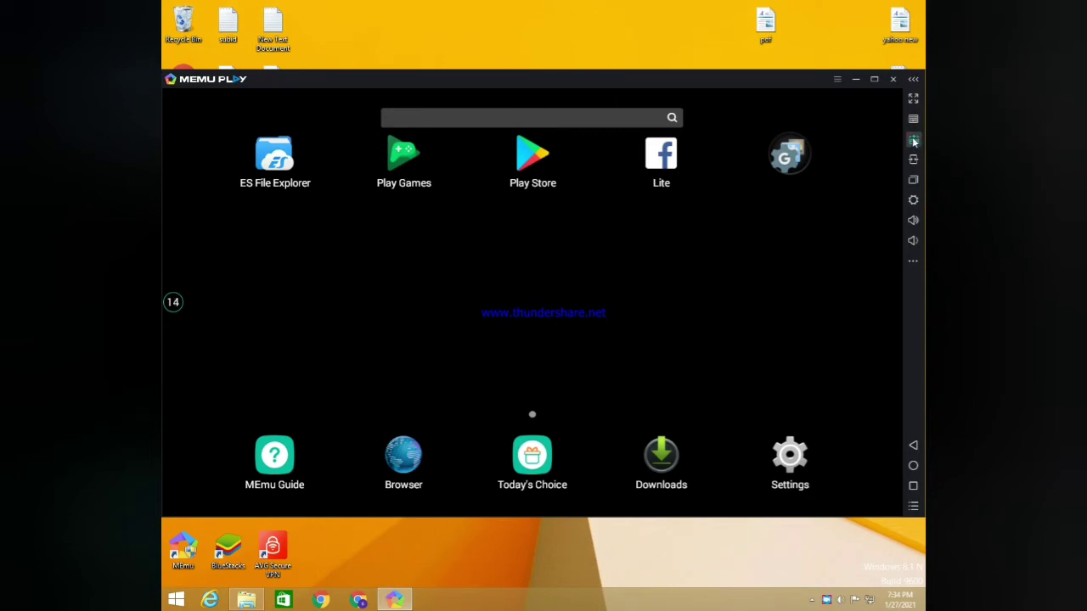
Step: Browse the Desktop and Documents folders for an Android package to install, and close the file chooser without choosing one
click(912, 142)
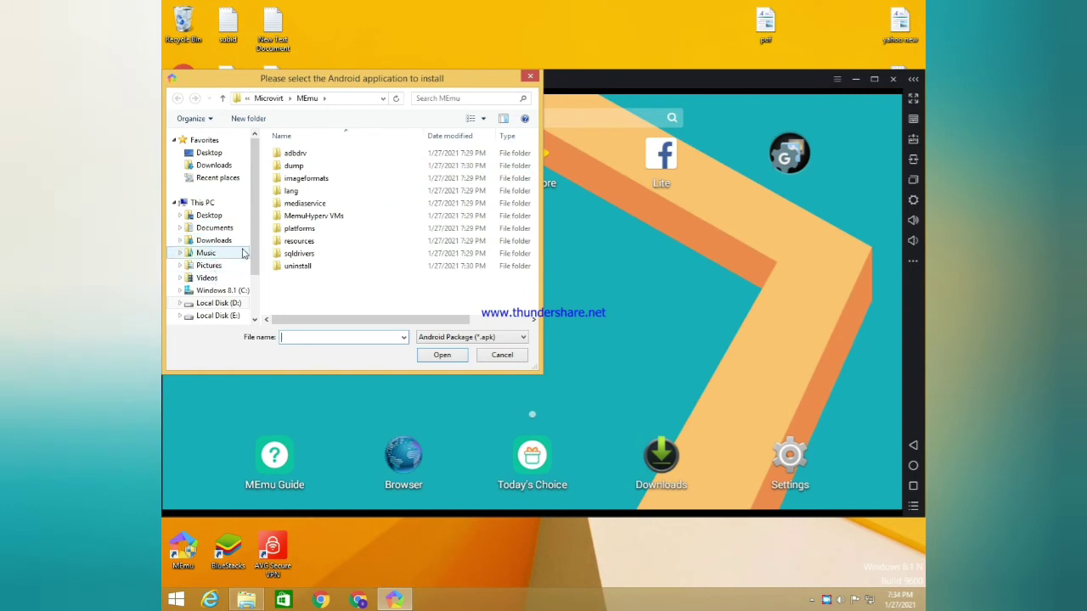
click(208, 215)
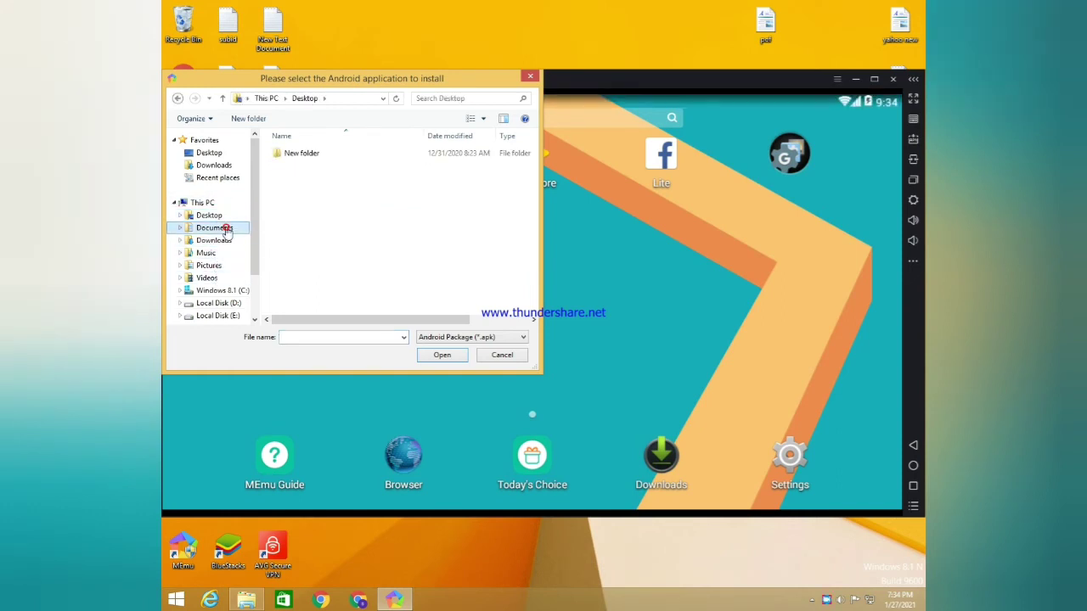
click(214, 228)
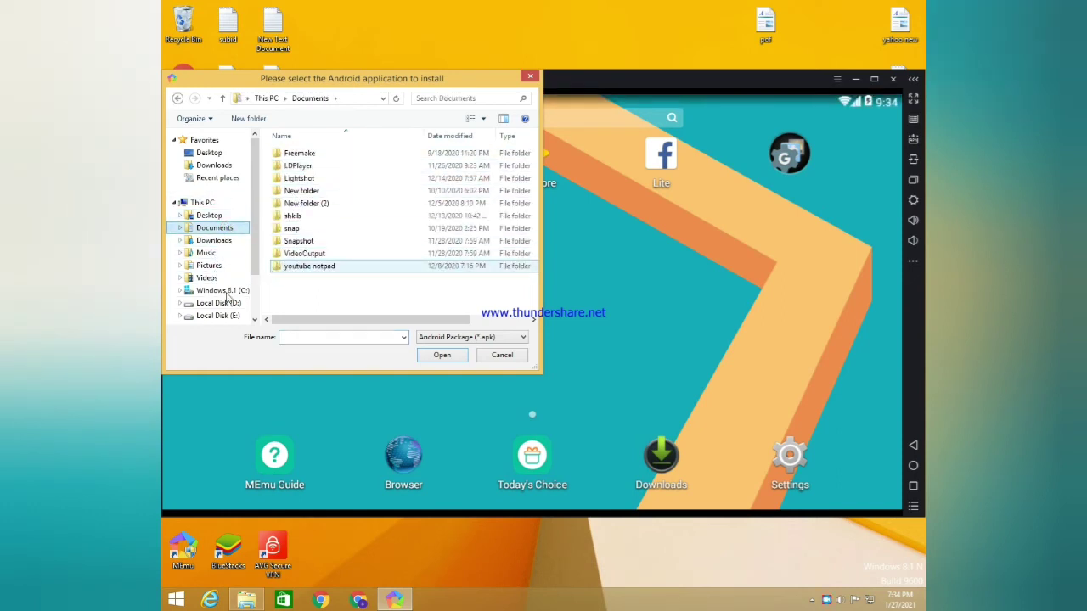
scroll(229, 312, down, 2)
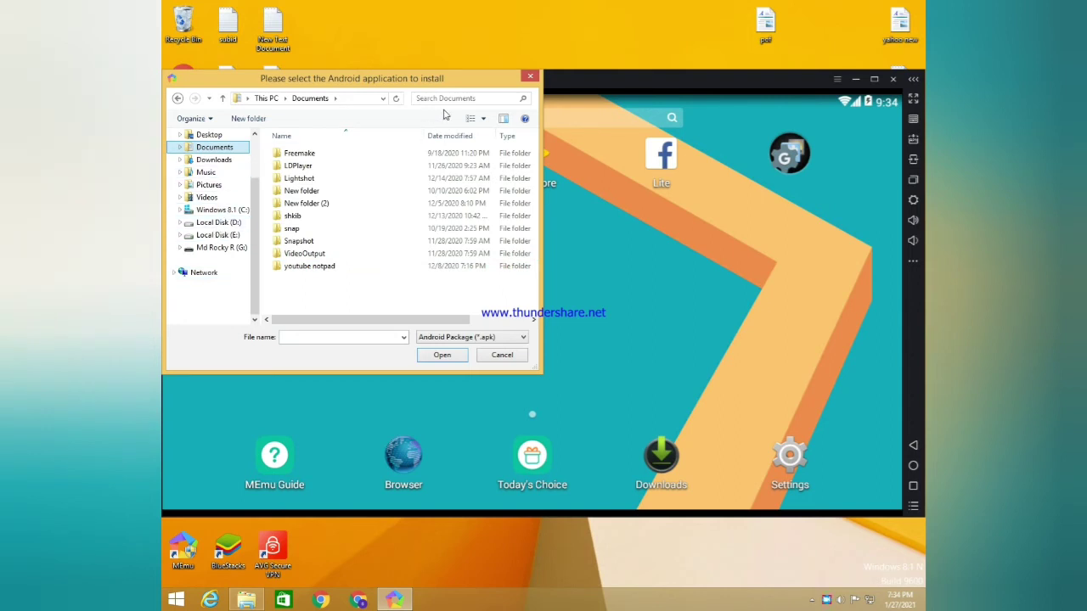
click(529, 77)
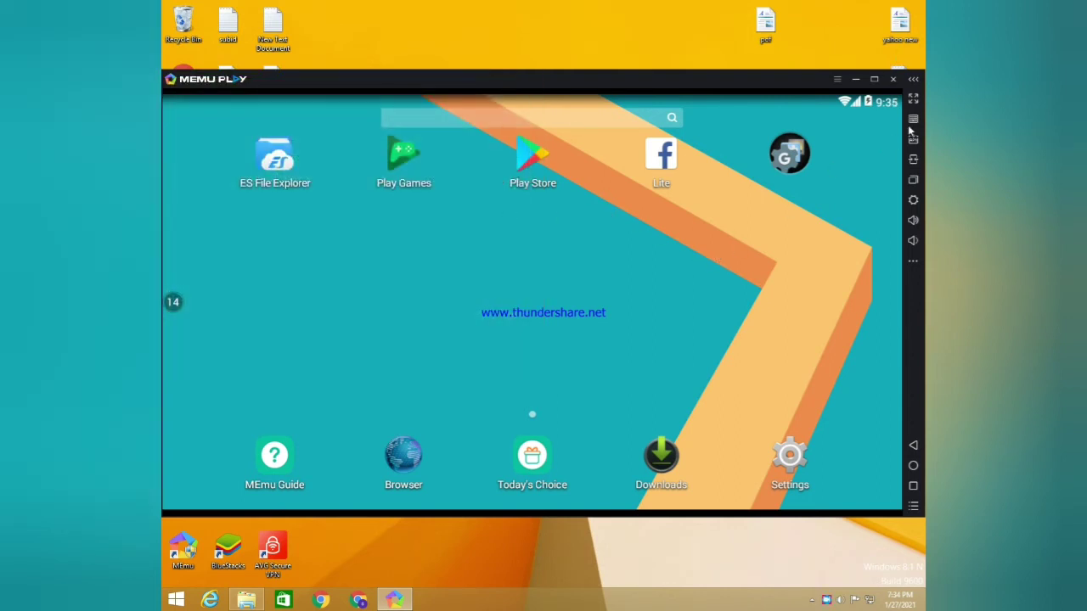
click(837, 79)
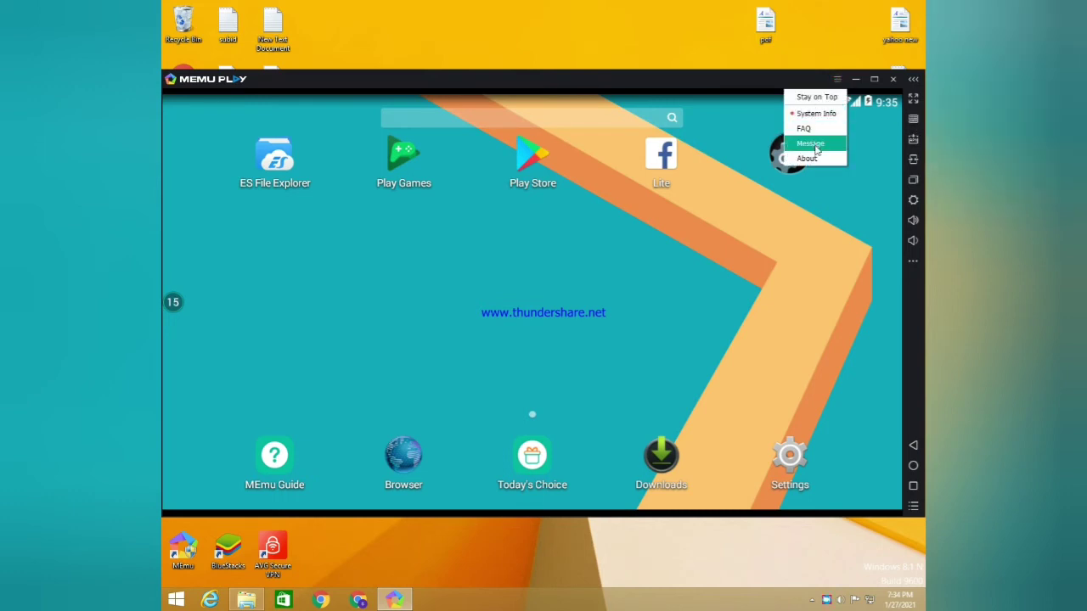
click(851, 195)
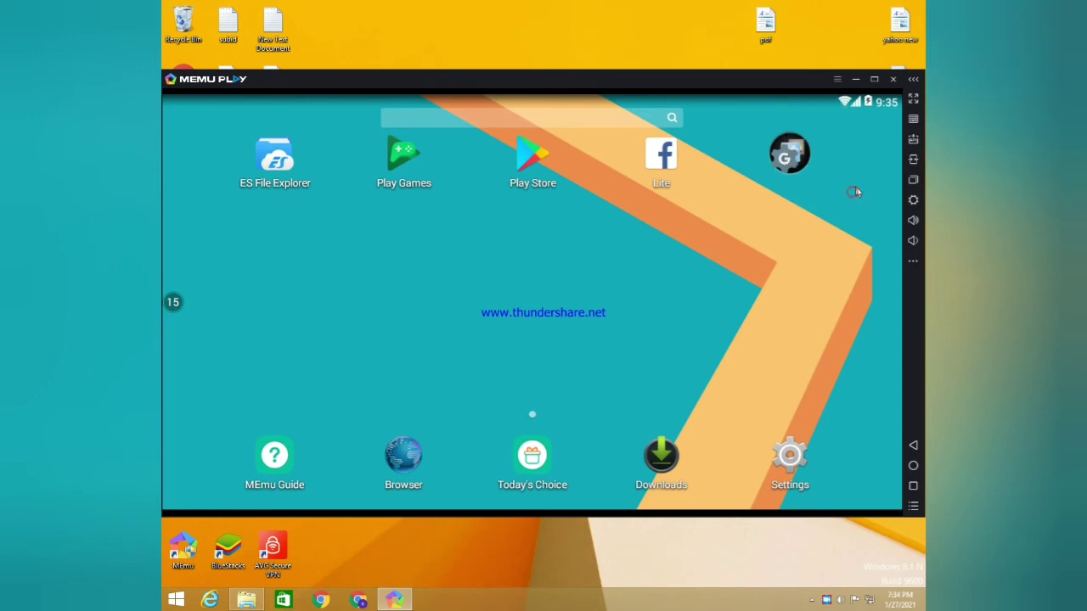
click(789, 153)
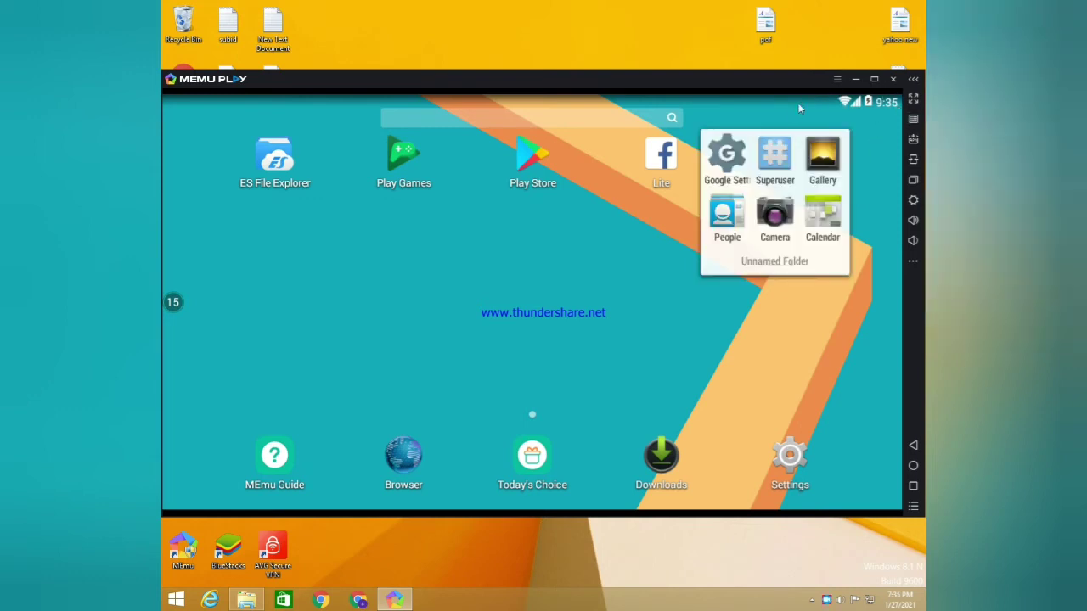
click(761, 321)
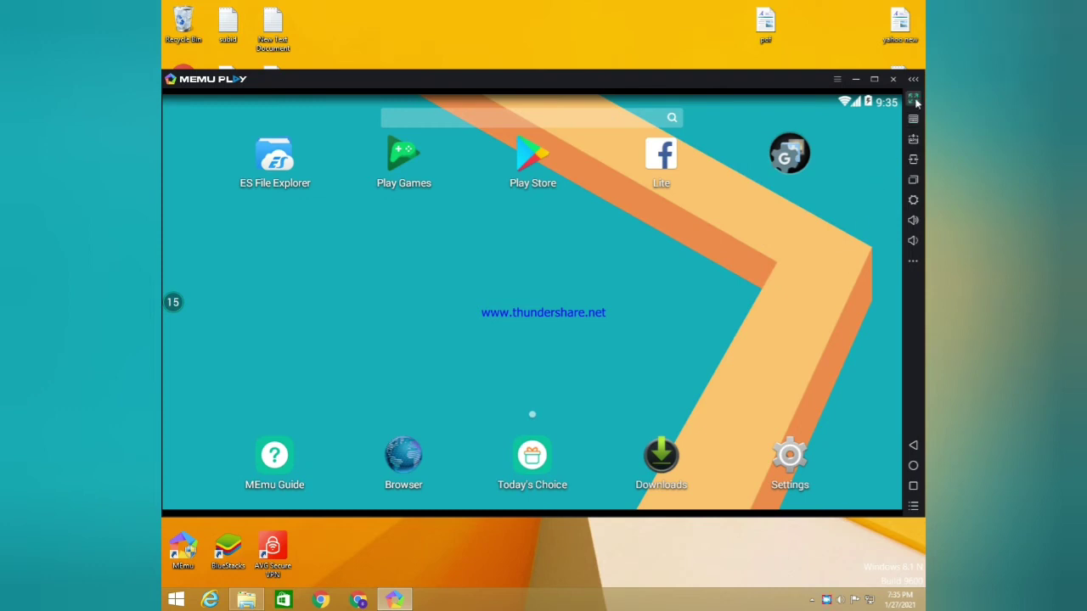
Step: In the emulator's advanced settings, generate a new phone number and a new IMEI, keeping Root Mode enabled
click(912, 197)
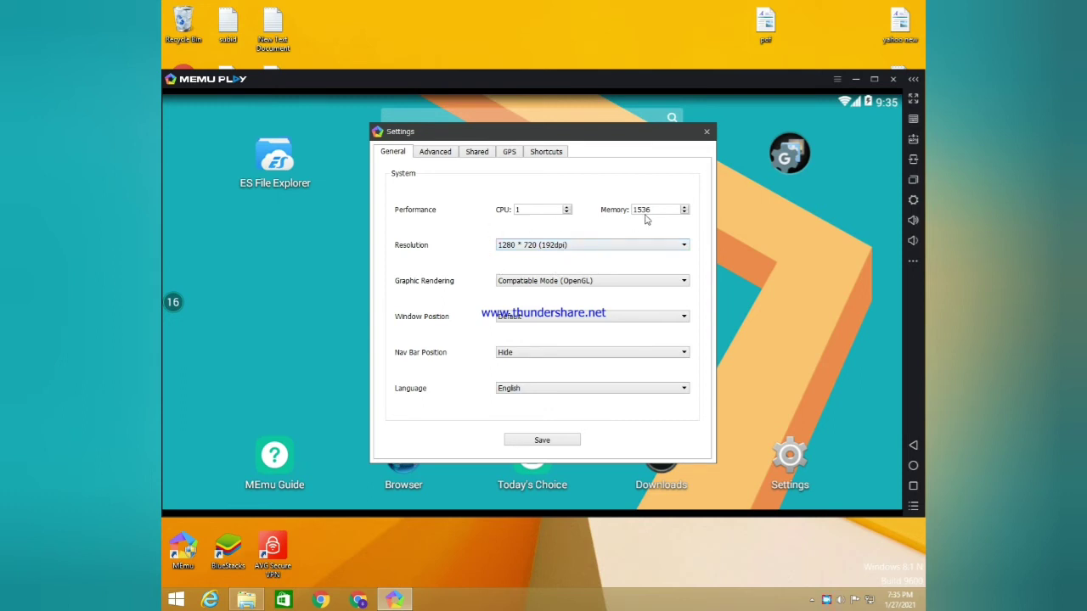
click(438, 154)
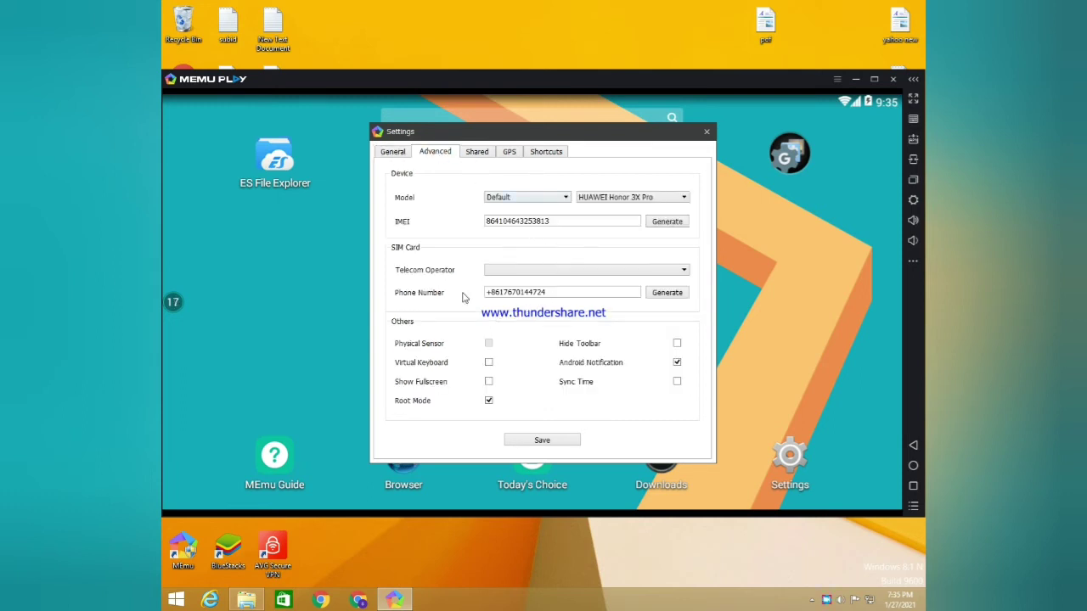
click(675, 294)
click(669, 293)
click(672, 222)
click(673, 222)
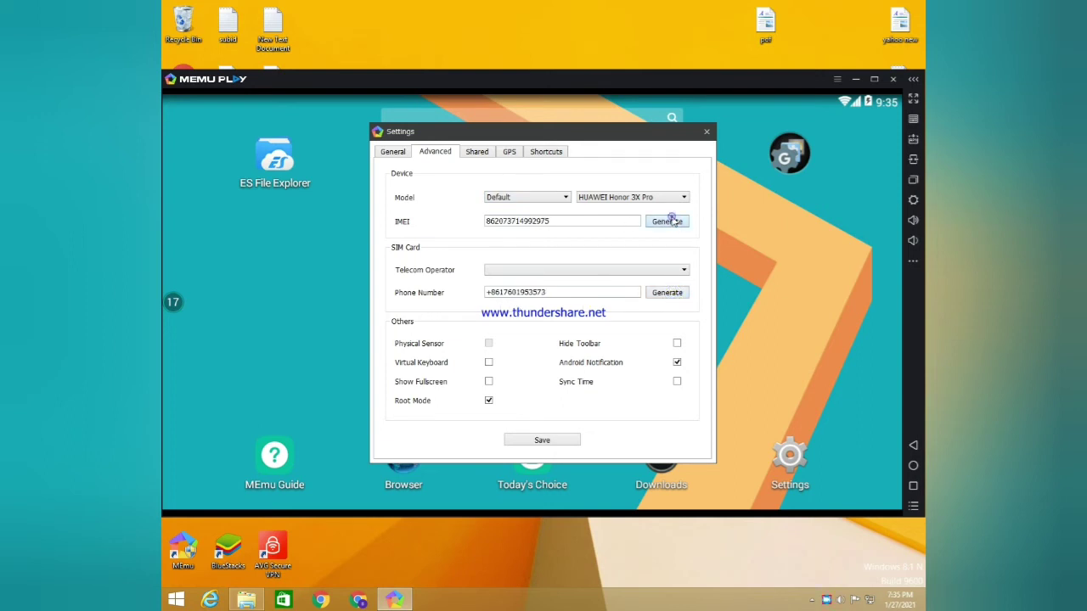
click(672, 222)
click(489, 400)
click(489, 400)
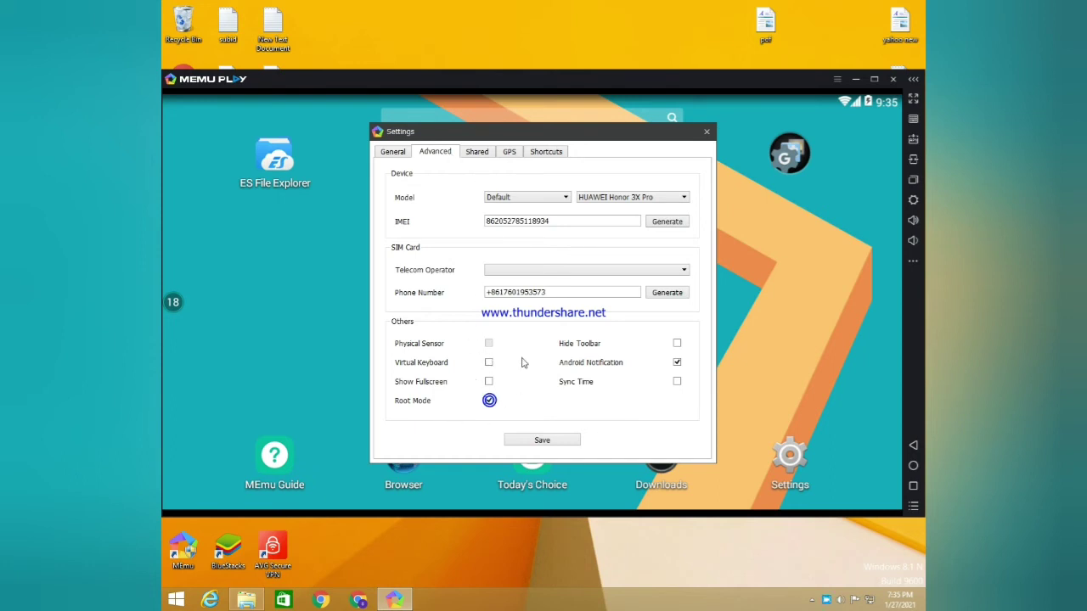
Step: Review the emulator's shared folder paths, GPS, shortcuts, general and advanced settings, including the available resolutions
click(477, 151)
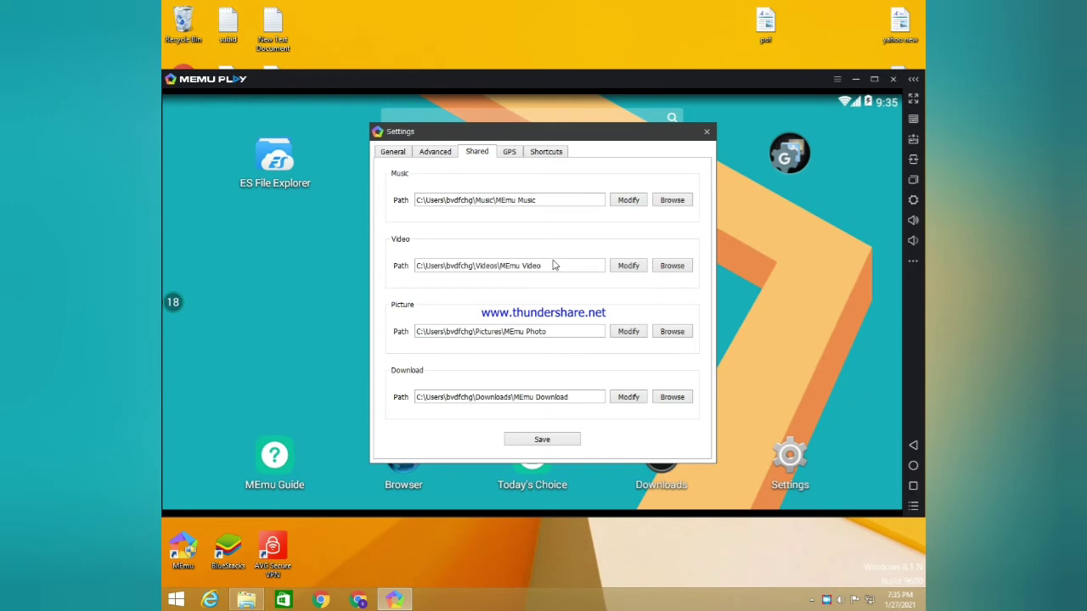
click(512, 151)
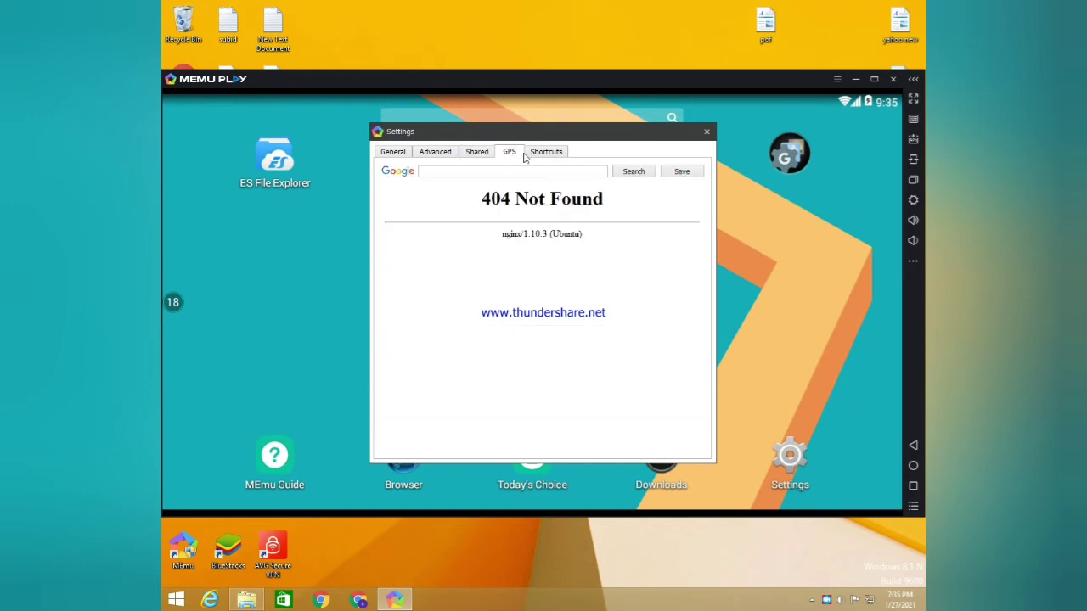
click(547, 151)
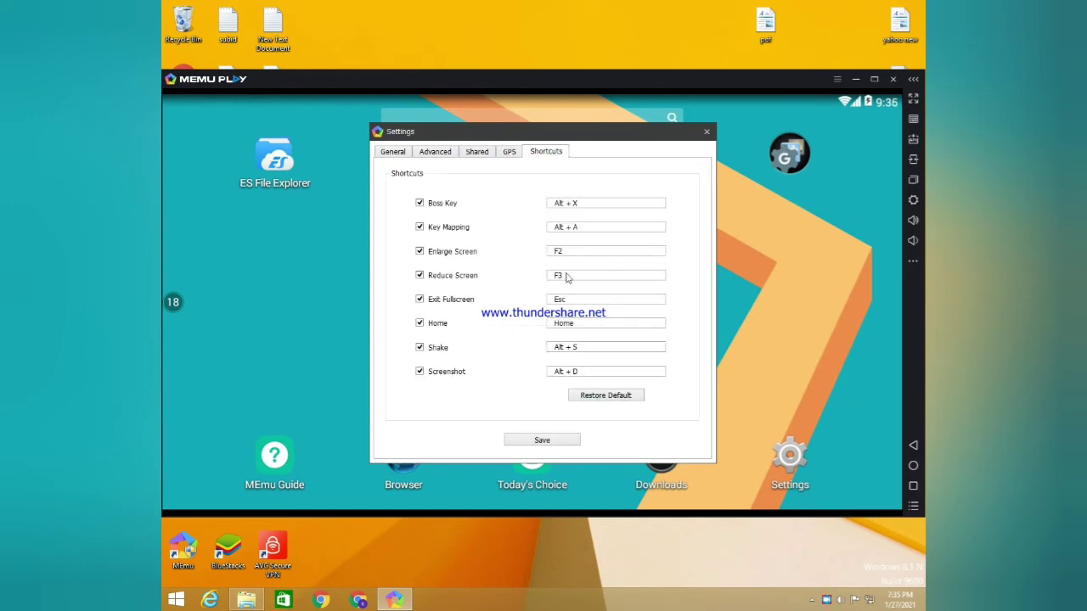
click(396, 153)
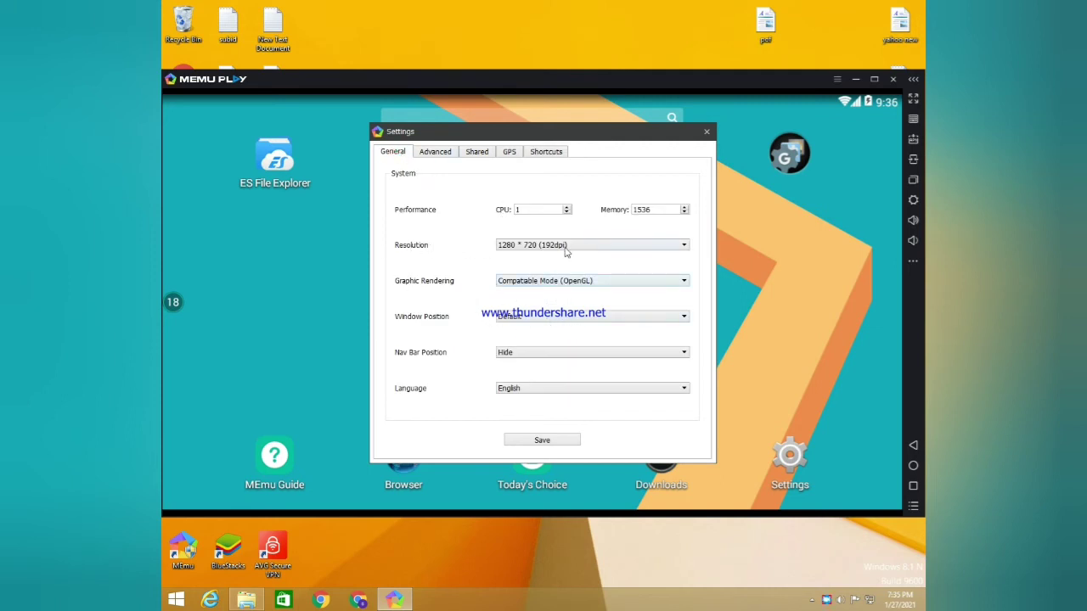
click(611, 245)
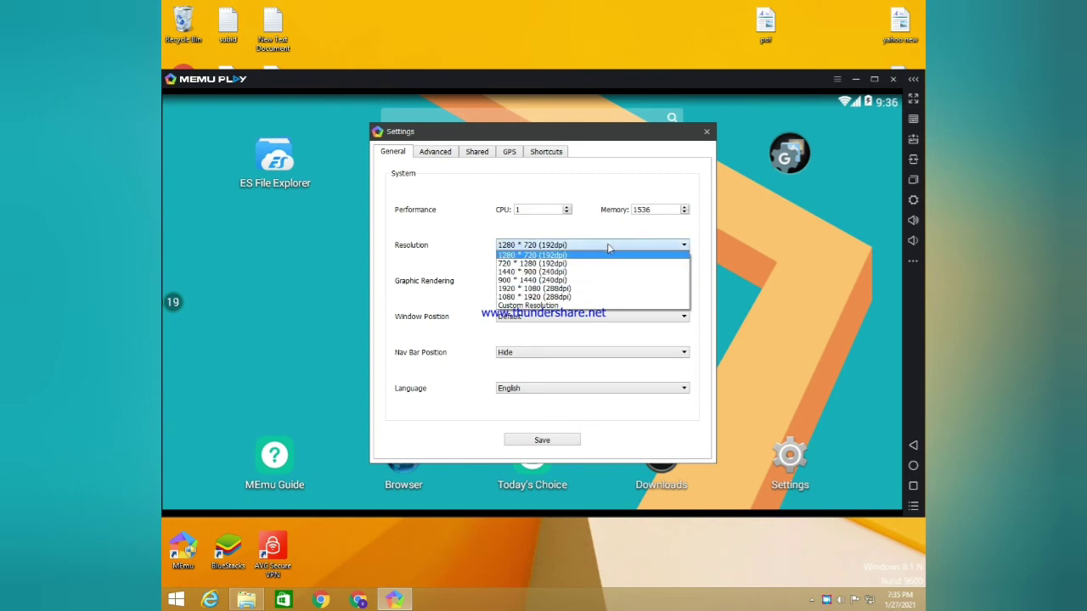
click(531, 255)
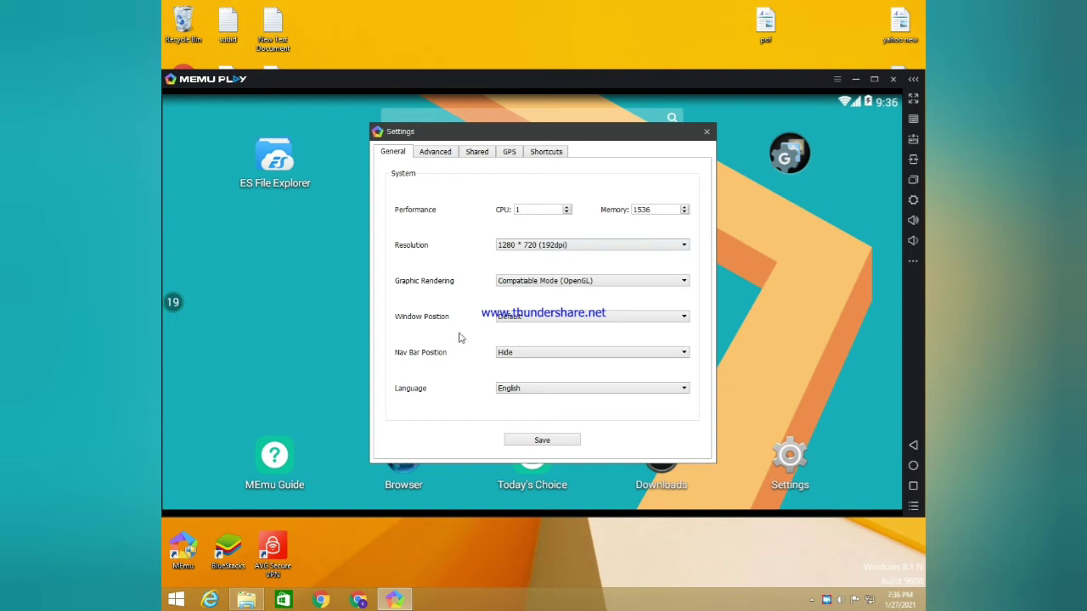
click(438, 153)
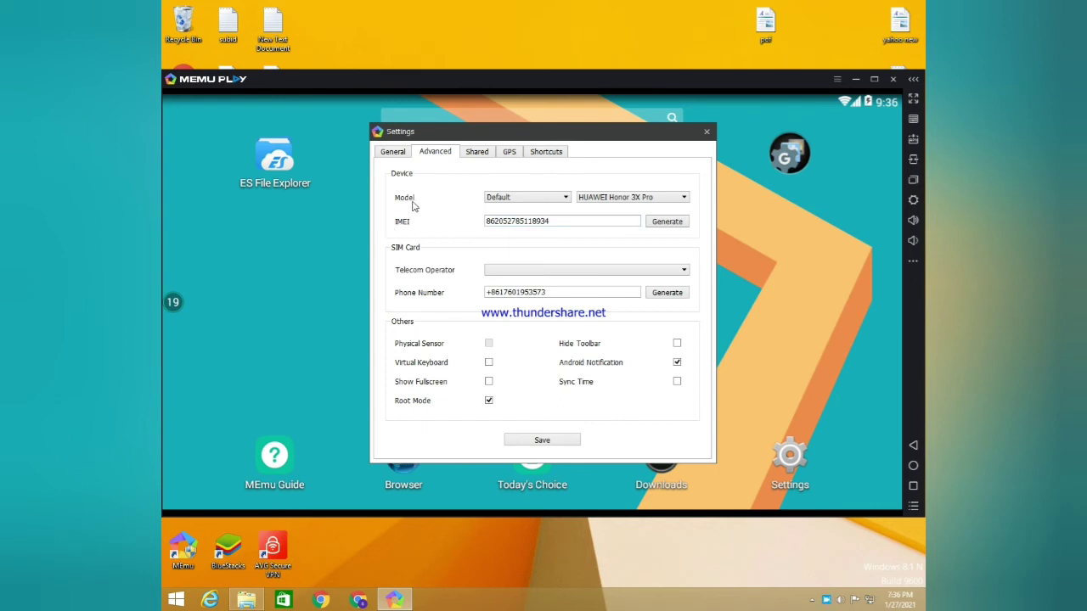
click(476, 156)
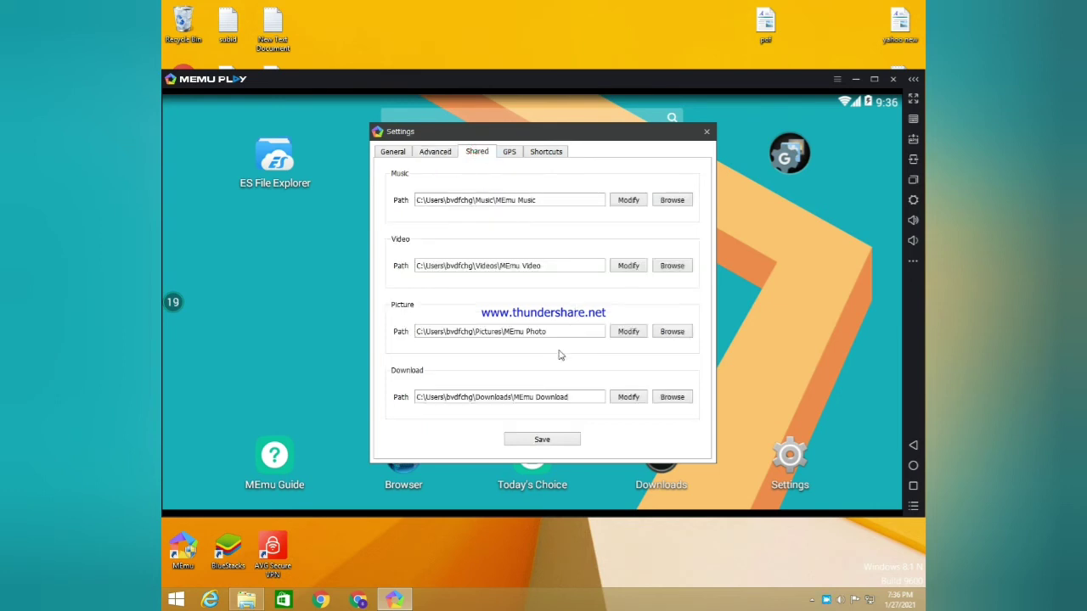
click(518, 153)
click(544, 153)
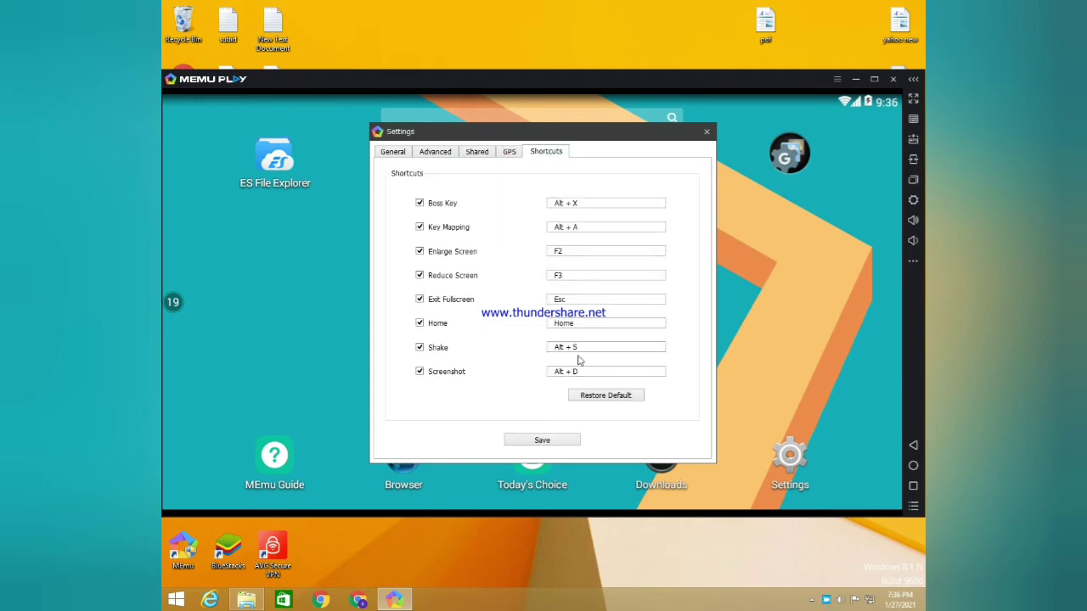
click(477, 152)
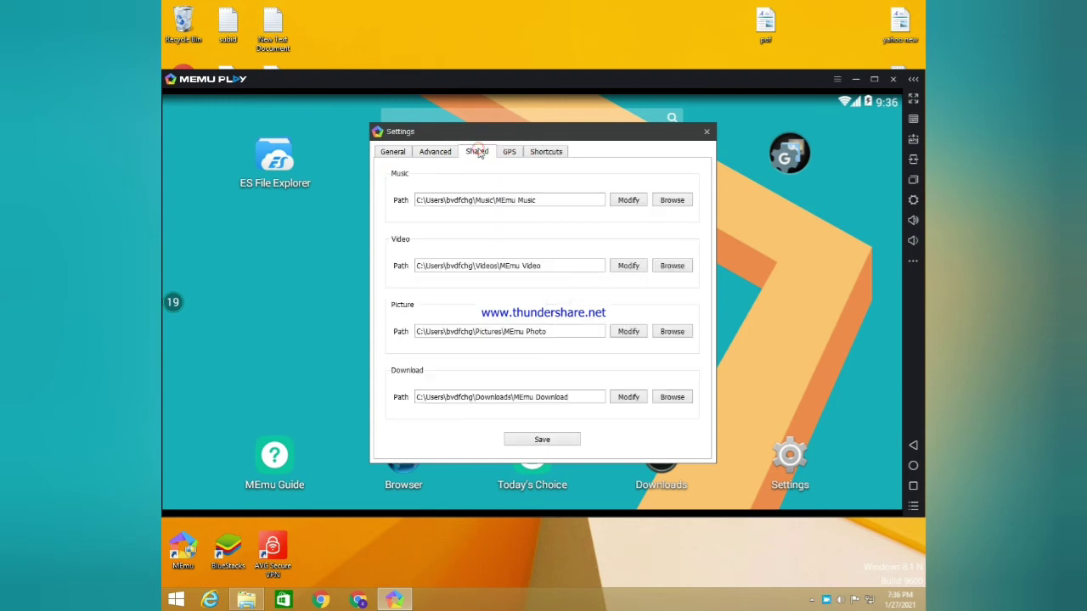
click(442, 155)
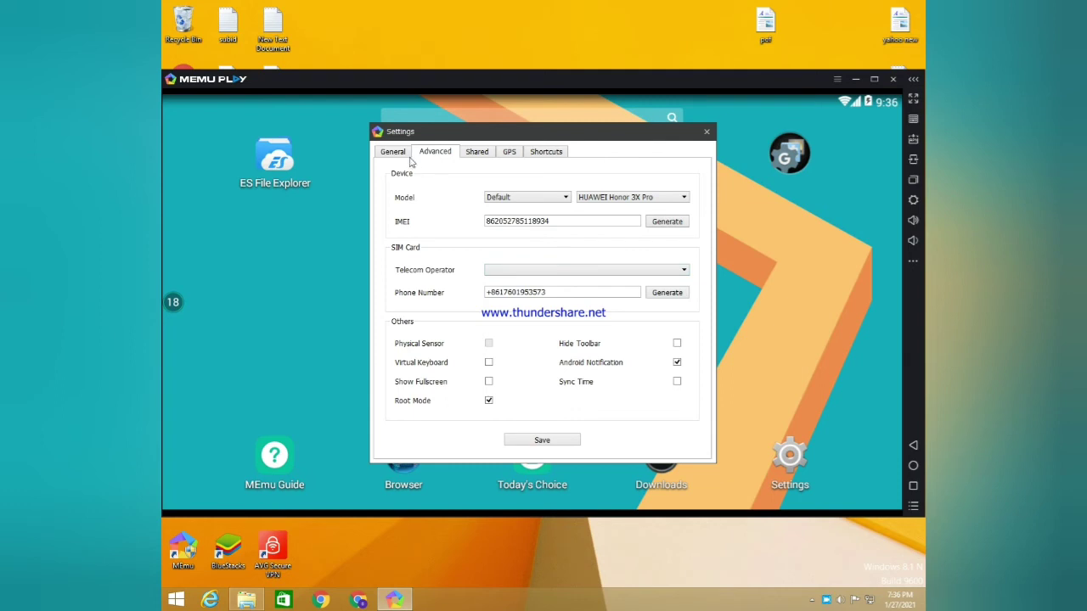
click(478, 156)
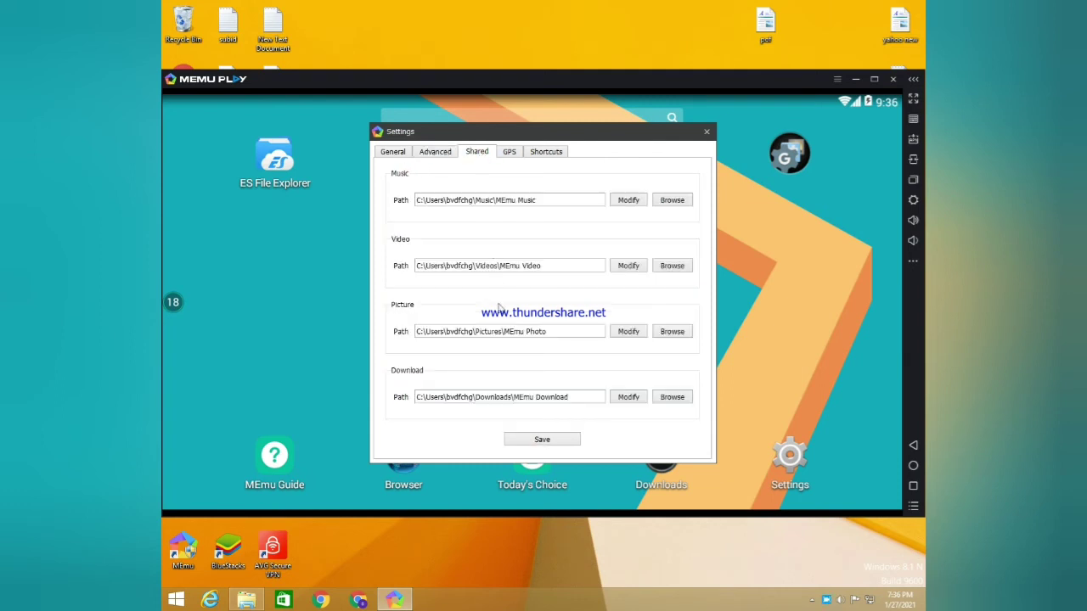
Step: Set the emulator resolution to 720 * 1280 (192dpi), save the settings and restart MEmu, continuing past the virtualization warning
click(397, 153)
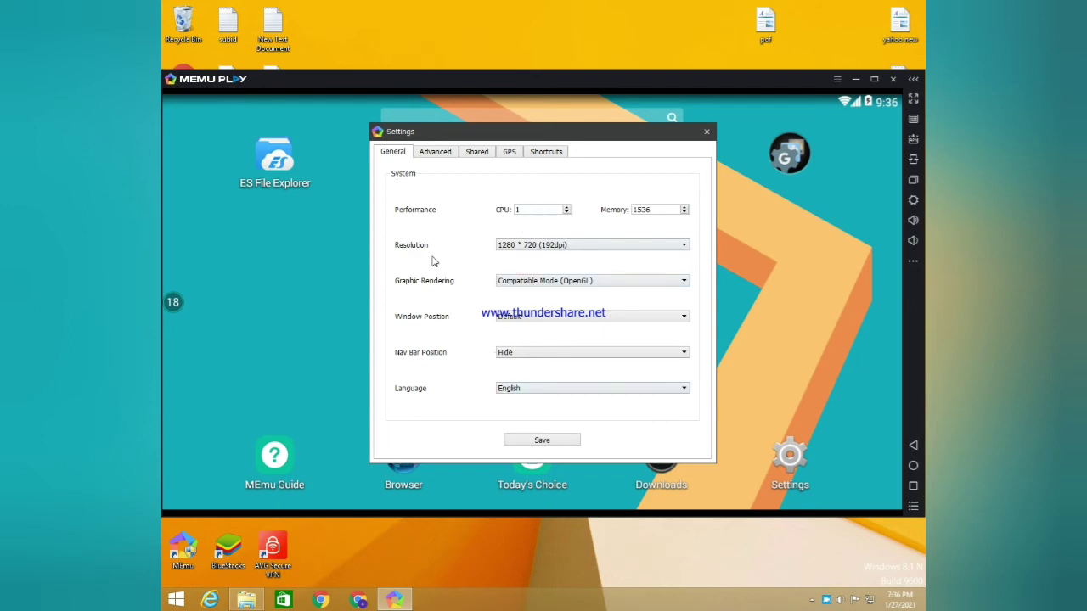
click(607, 246)
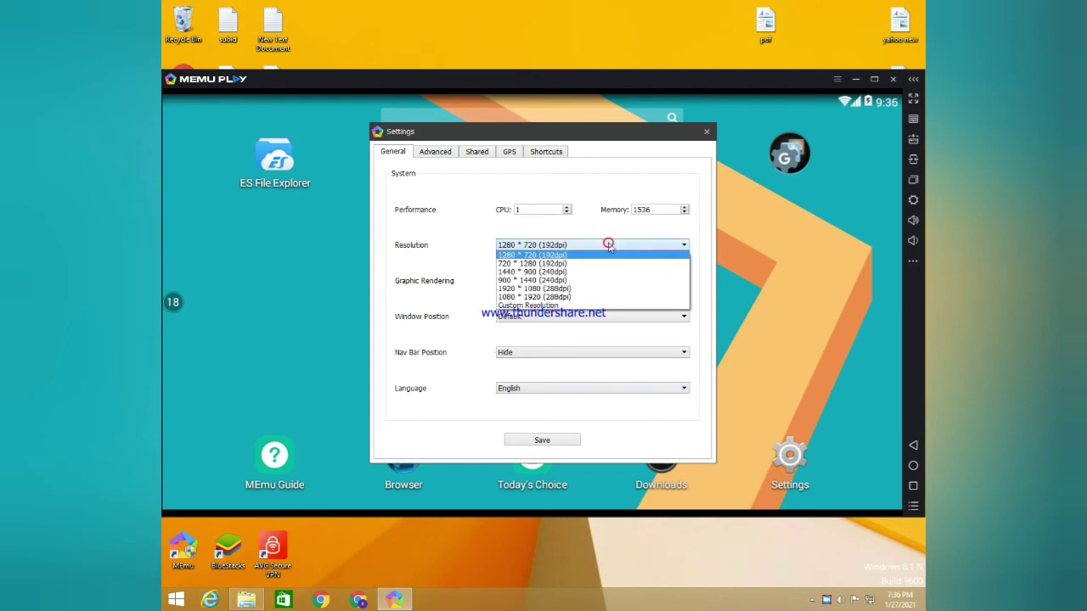
click(543, 266)
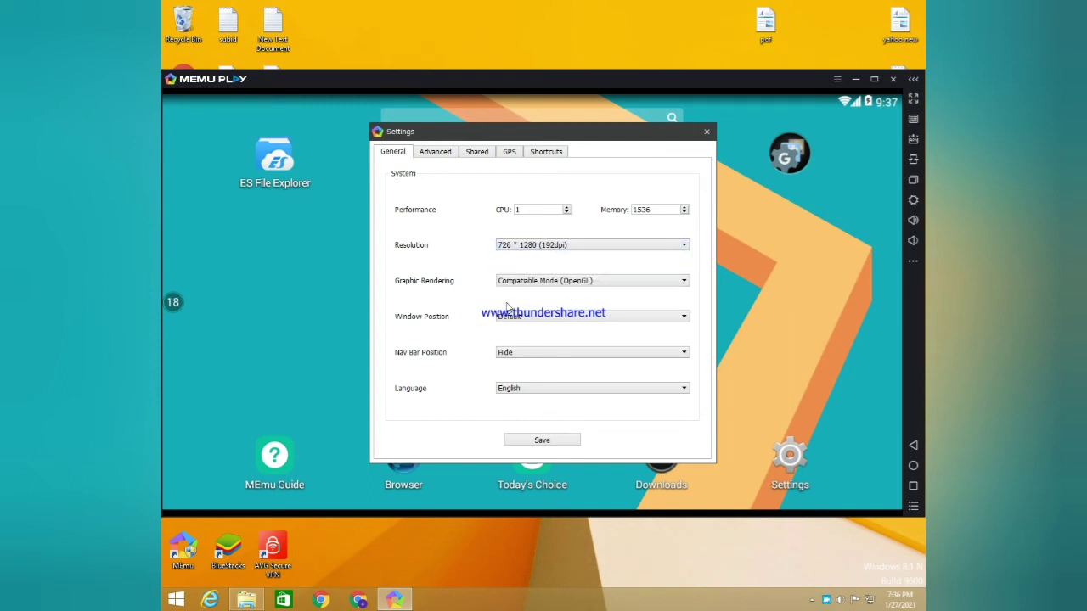
click(553, 439)
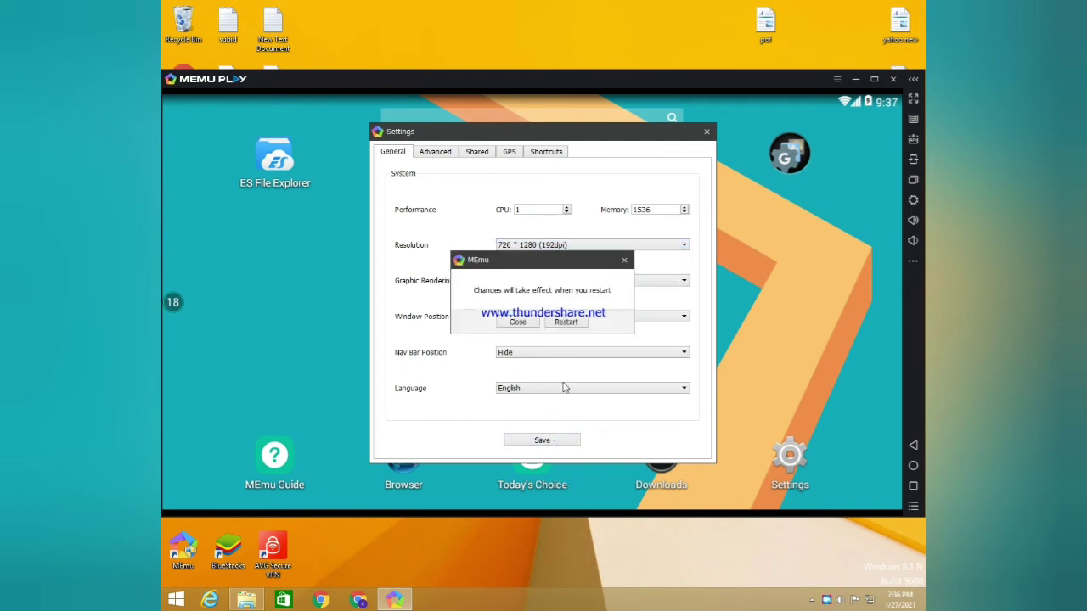
click(568, 325)
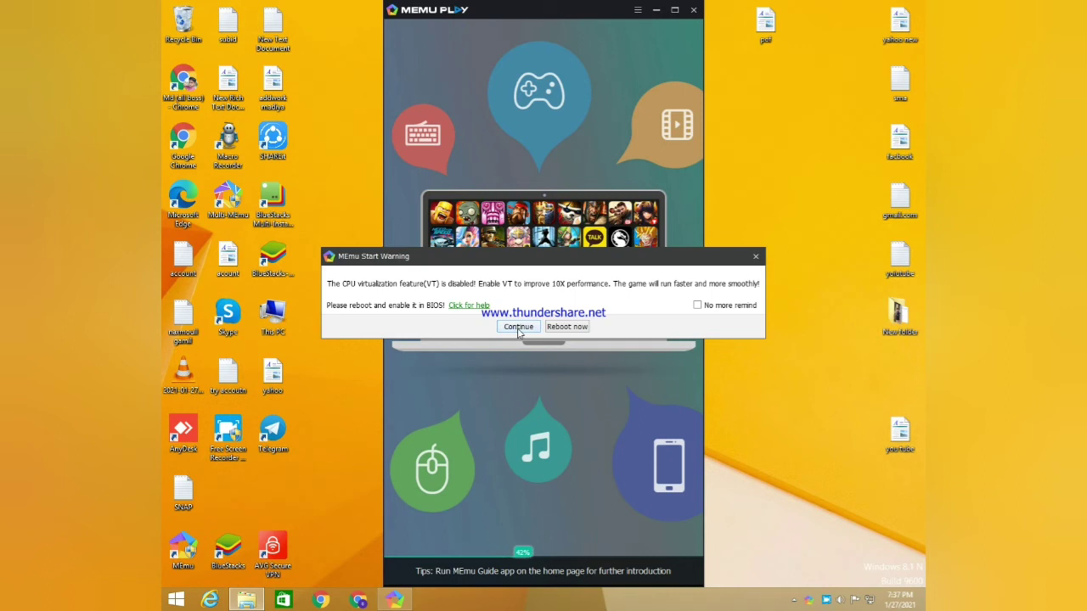
click(518, 327)
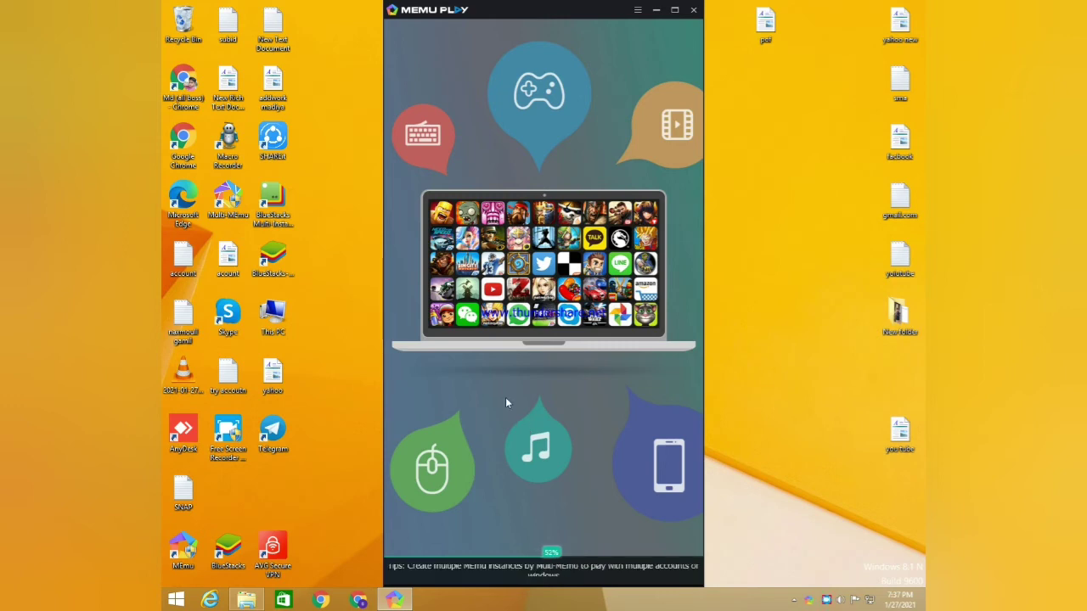
right_click(790, 244)
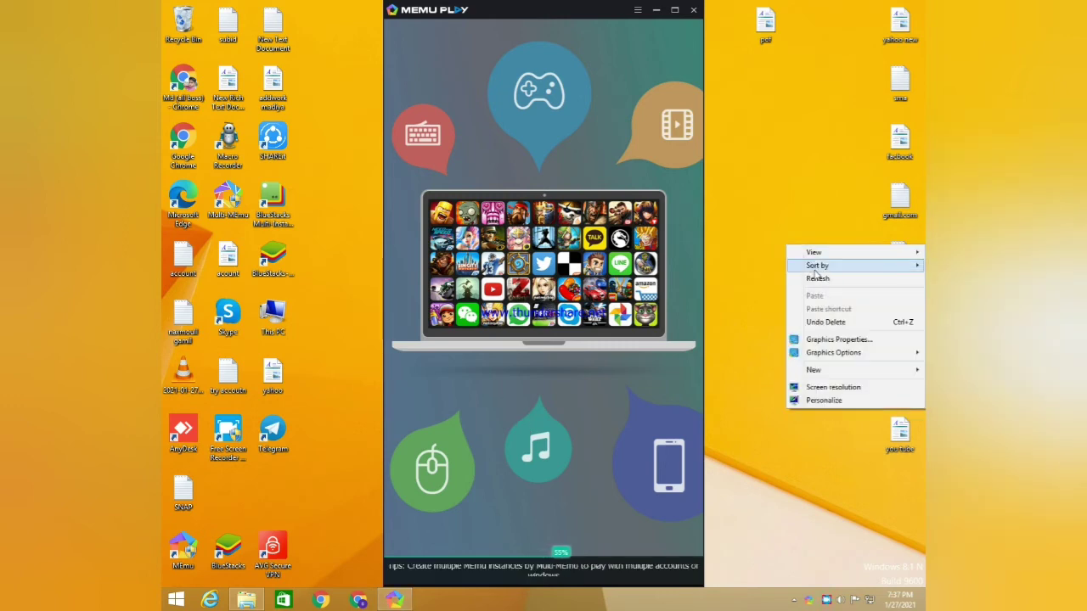
right_click(778, 261)
click(803, 294)
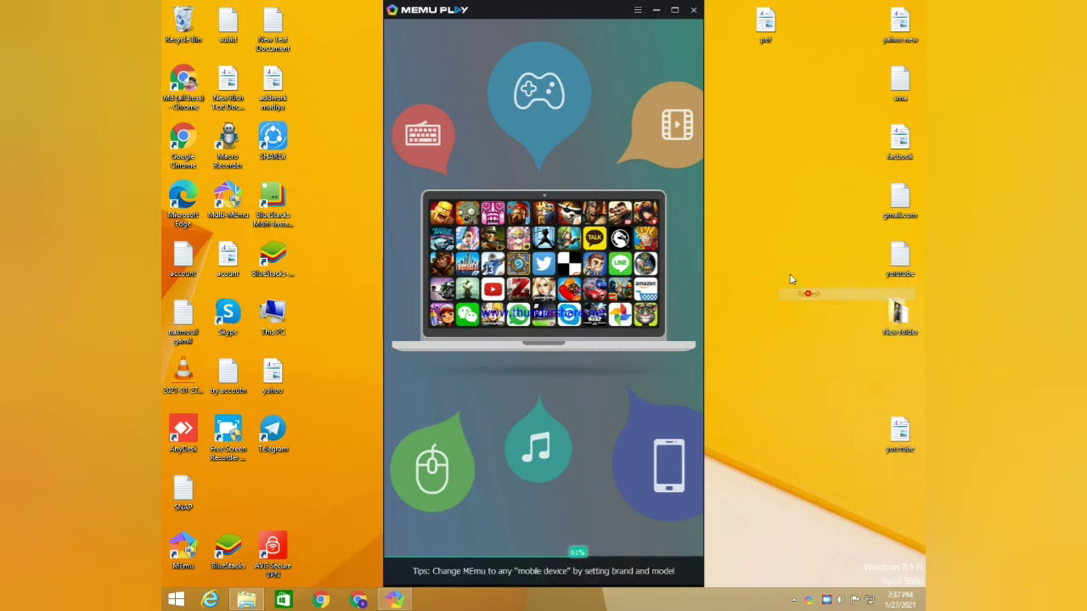
right_click(786, 270)
click(825, 301)
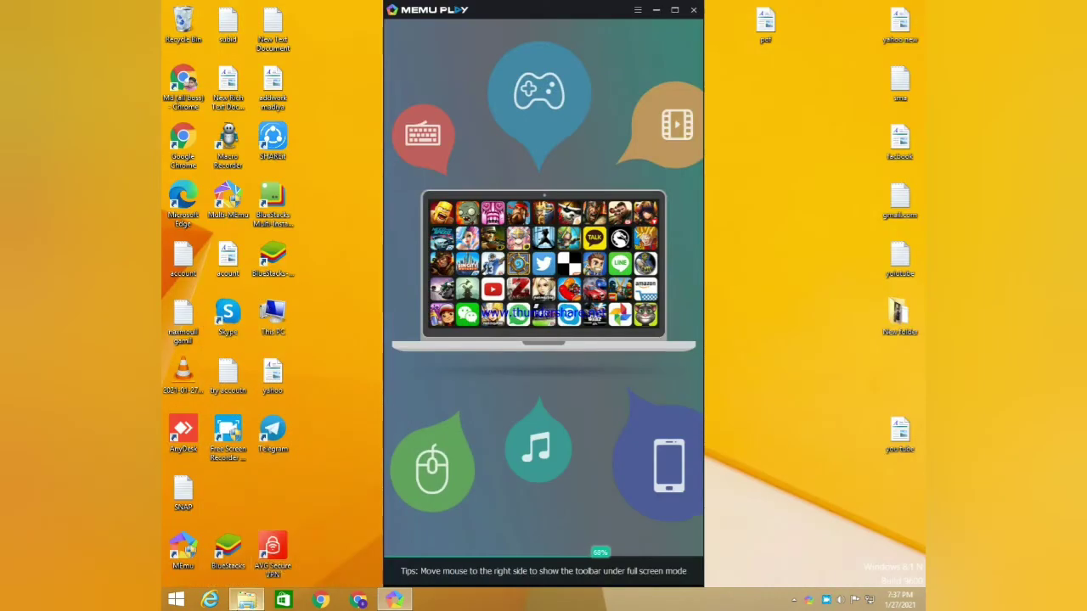
Step: Switch to File Explorer and examine the top-level folders of drives C:, D: and E:
click(246, 600)
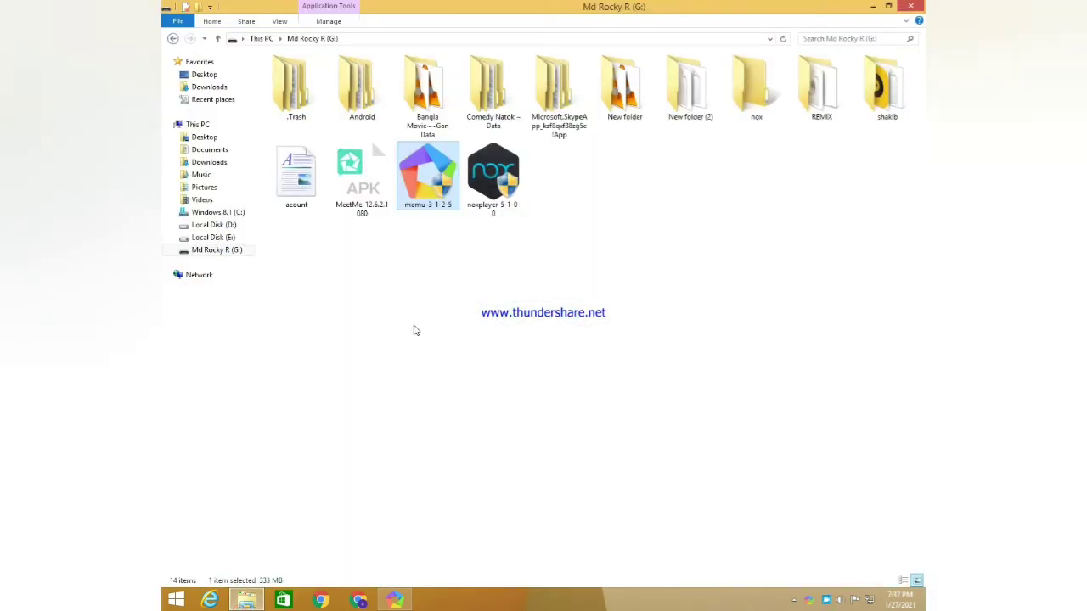
click(217, 213)
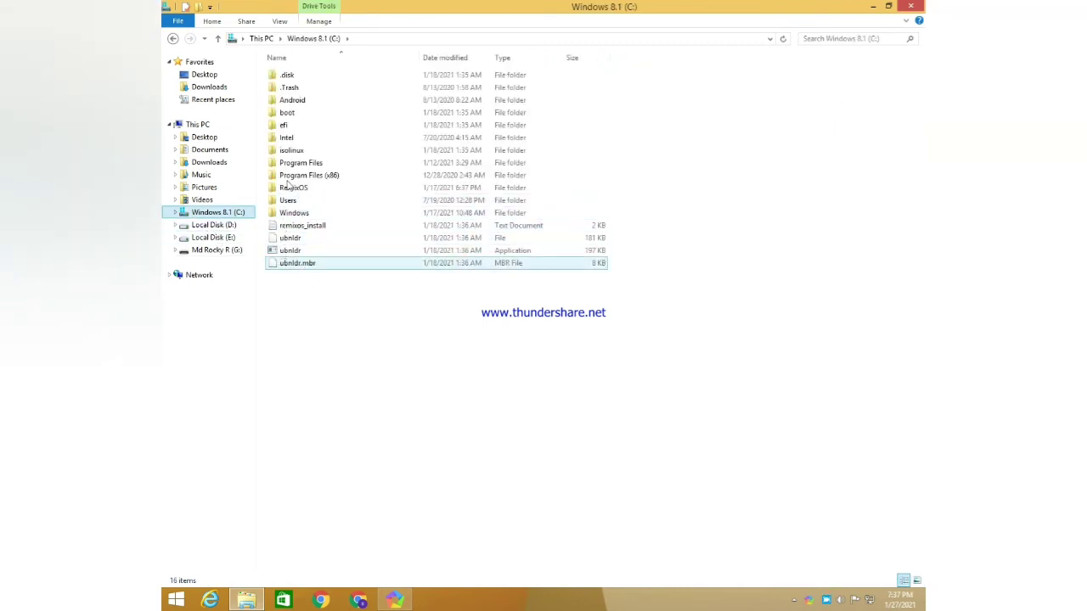
click(228, 226)
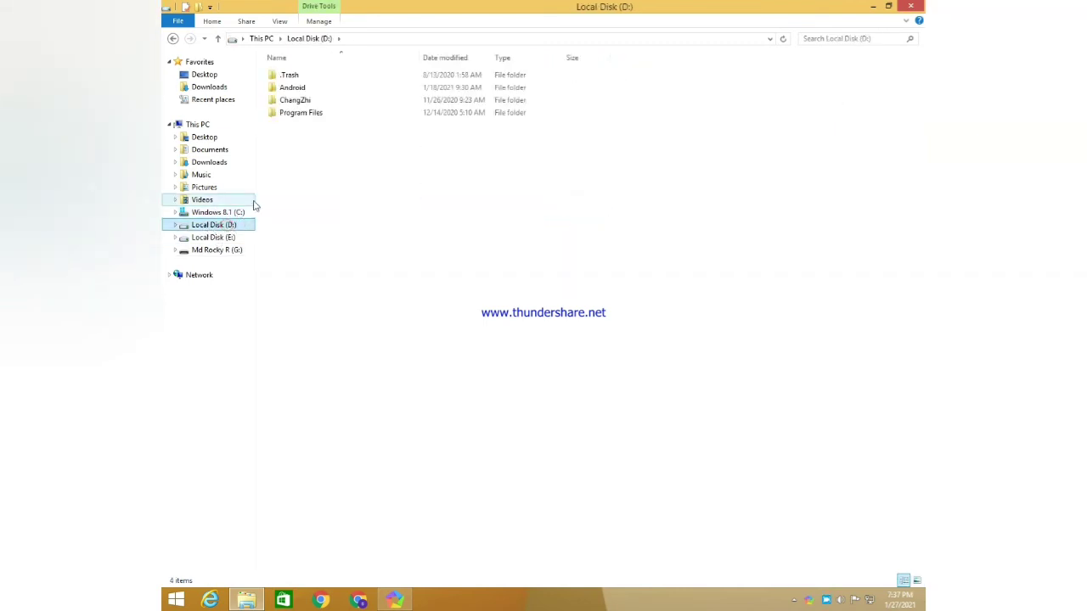
click(242, 217)
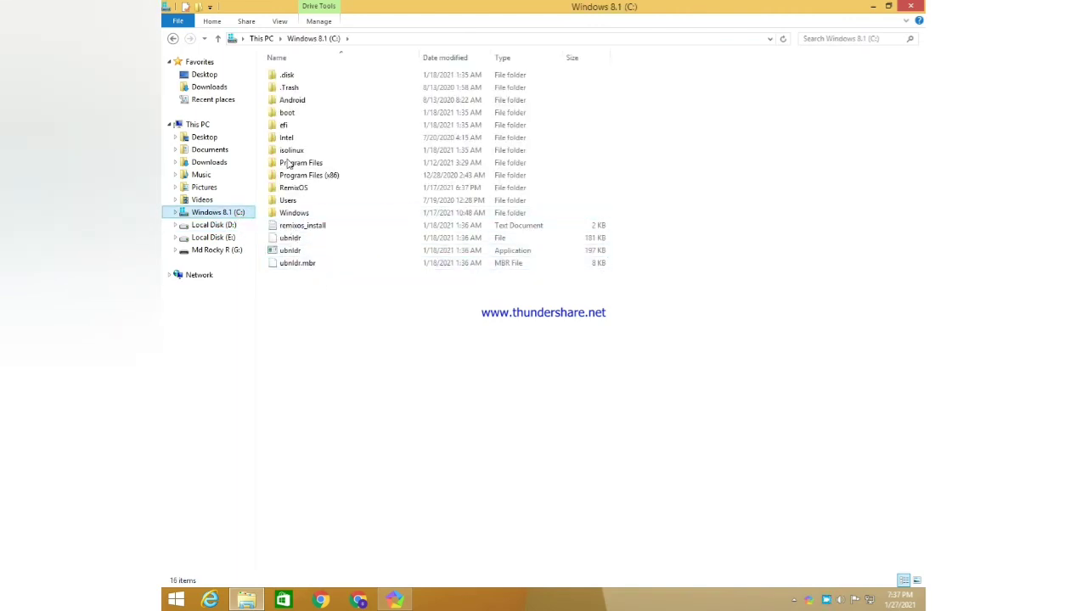
click(198, 124)
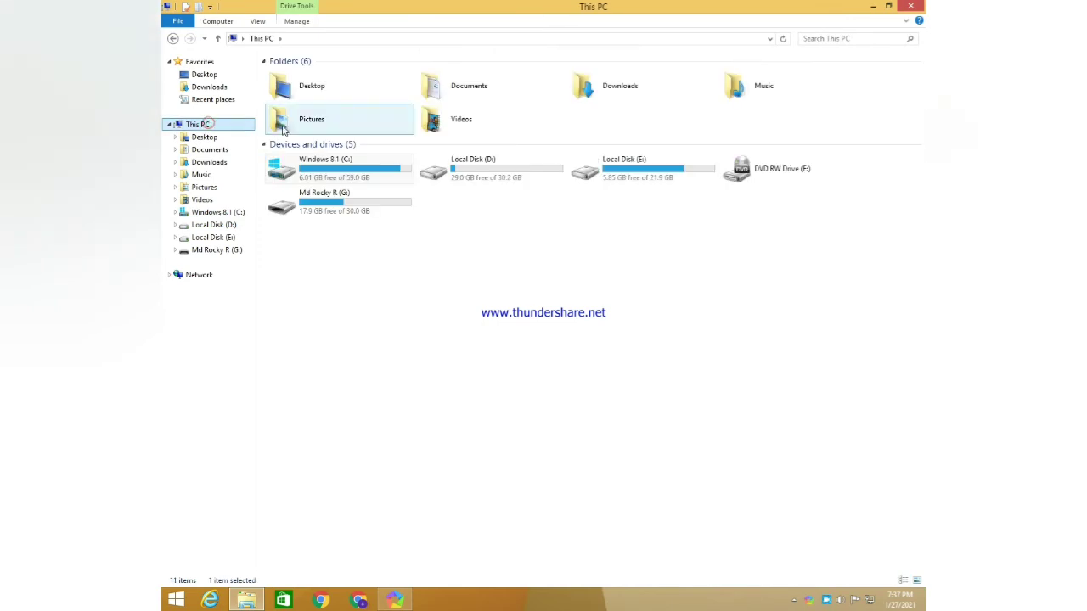
double_click(507, 175)
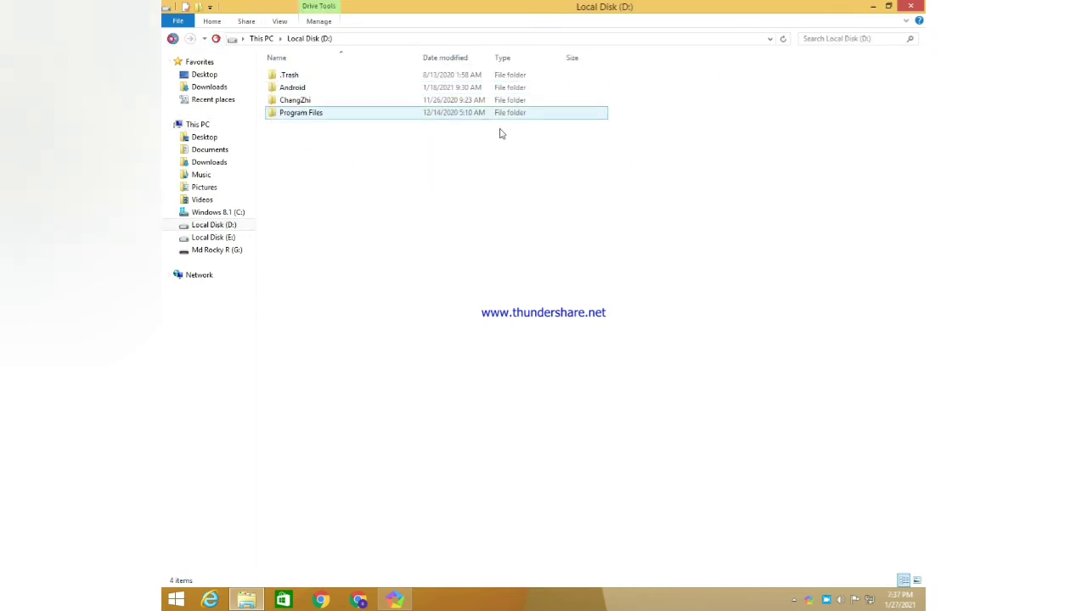
click(173, 39)
double_click(635, 178)
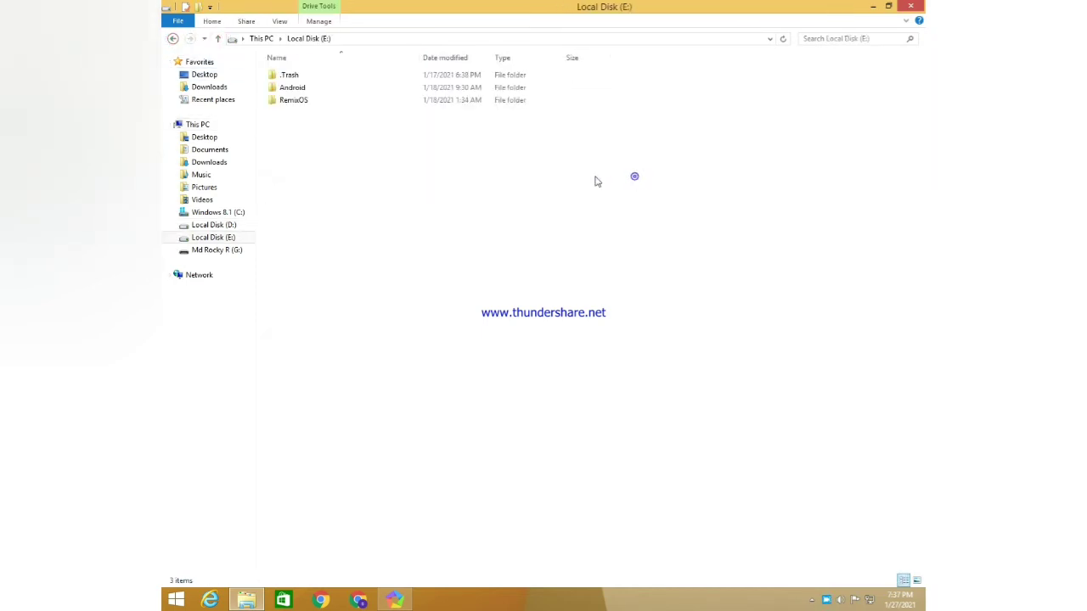
click(173, 39)
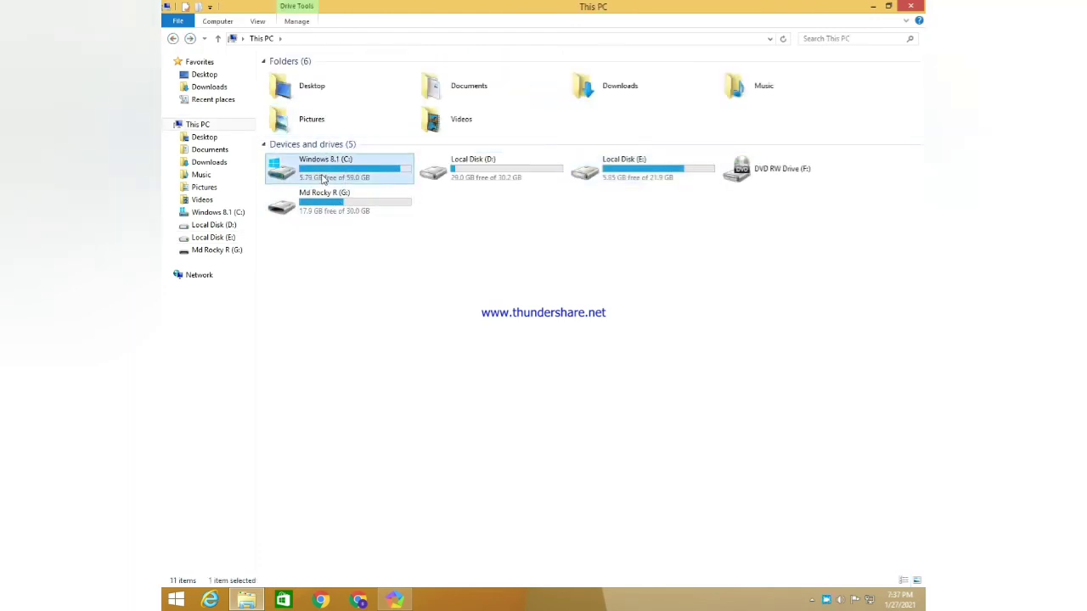
Step: Examine the top-level contents of drives C: and G:, and check on the restarted MEmu window
double_click(323, 175)
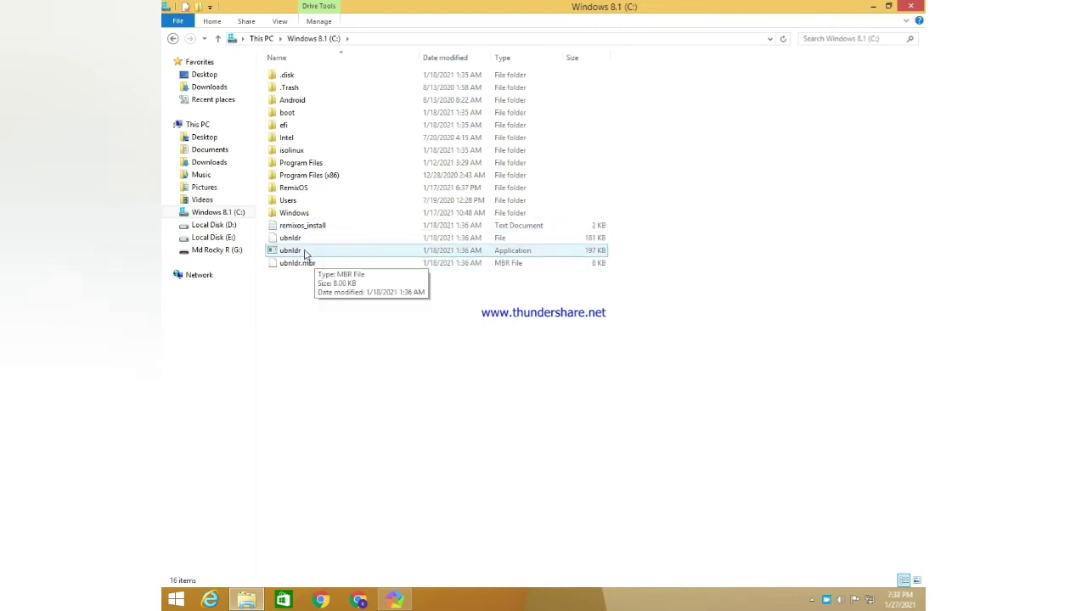
click(174, 41)
double_click(378, 210)
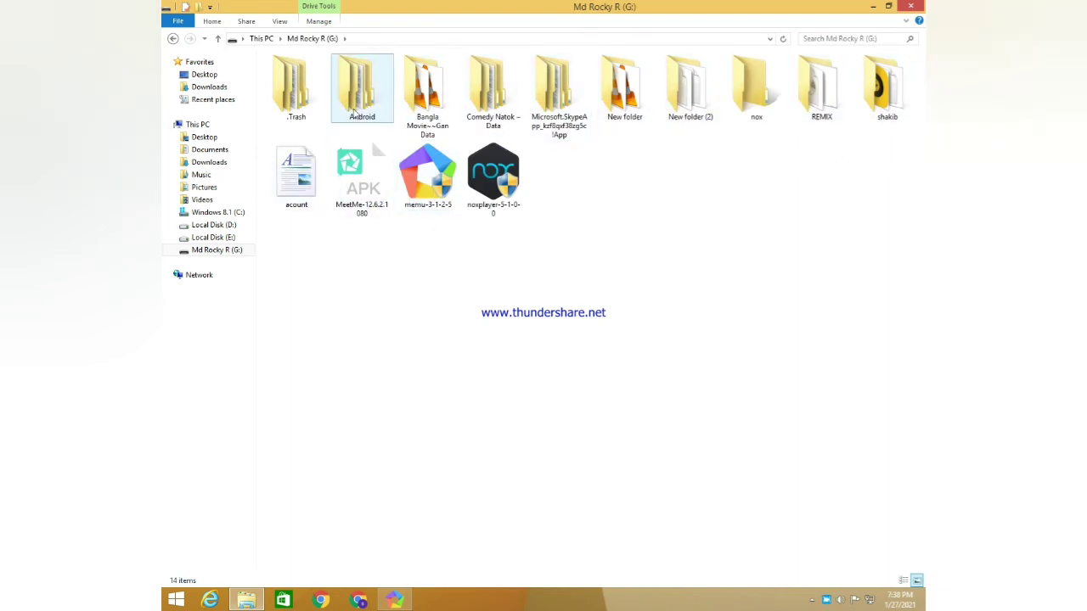
click(213, 127)
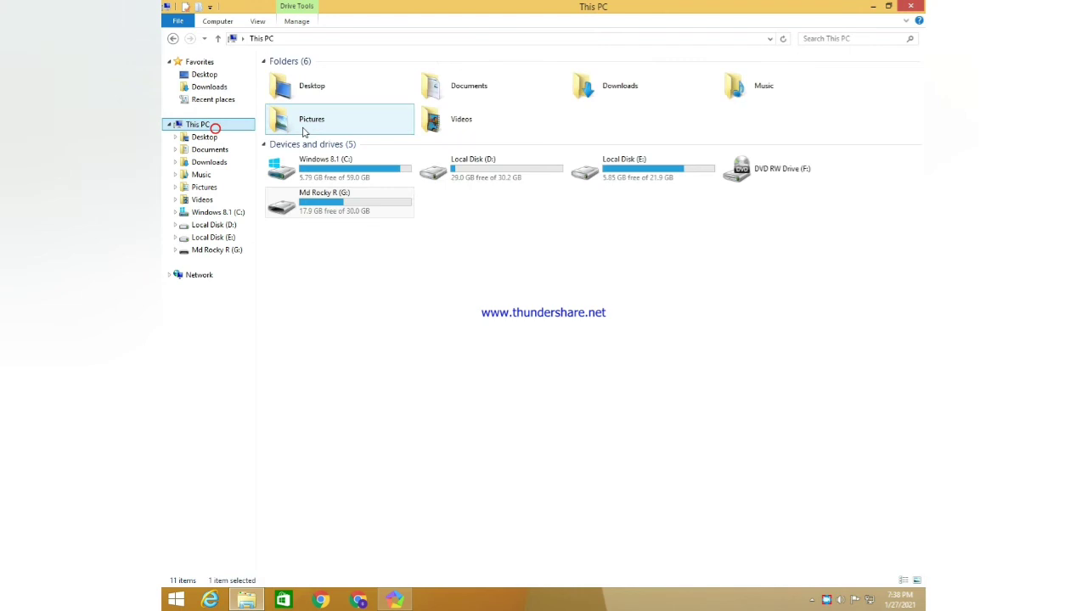
double_click(347, 163)
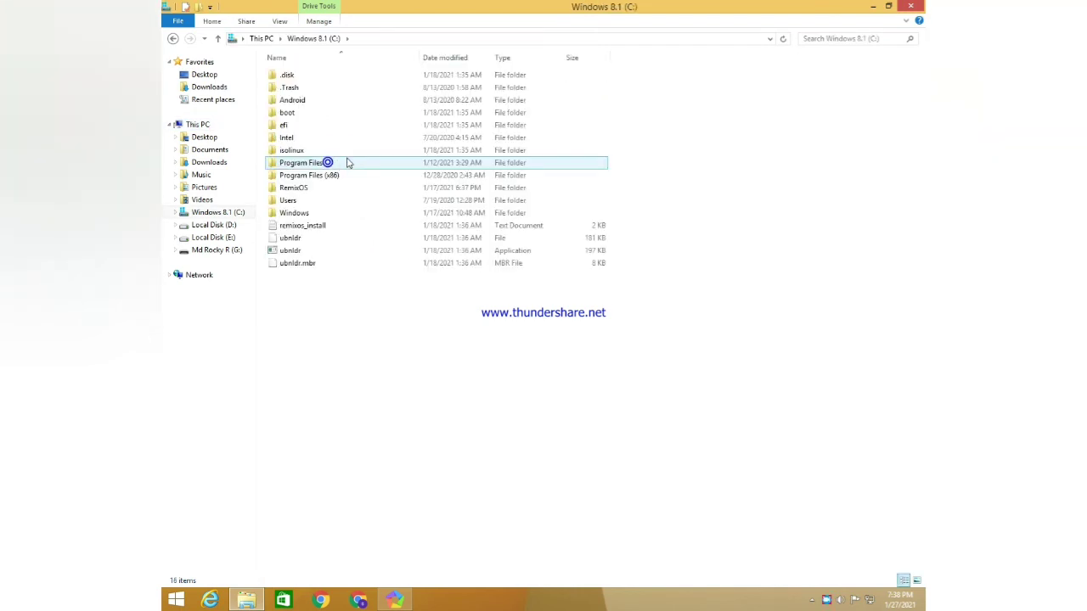
click(397, 598)
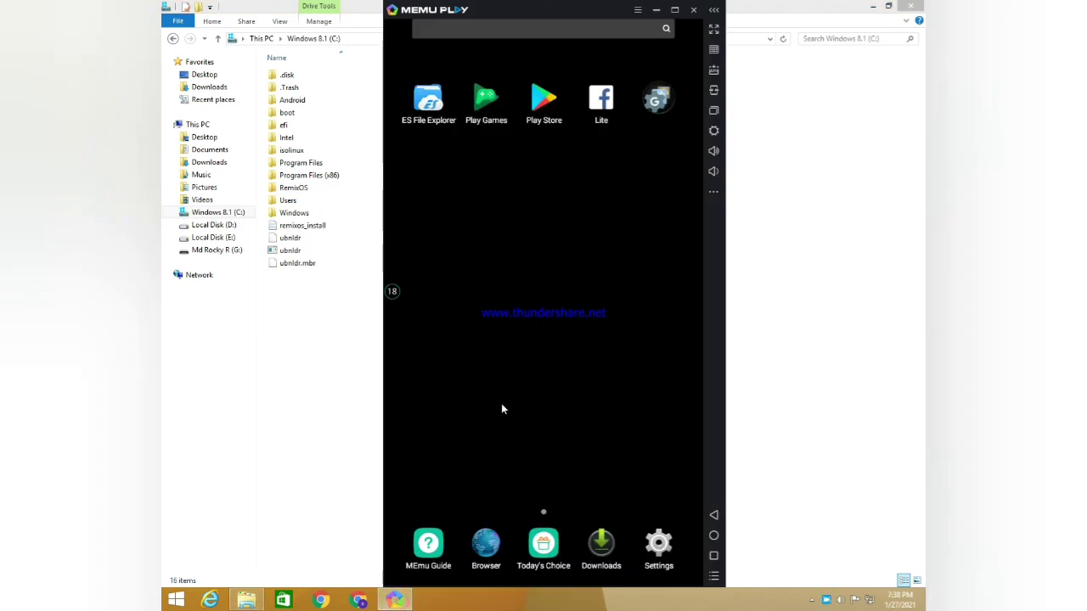
click(275, 376)
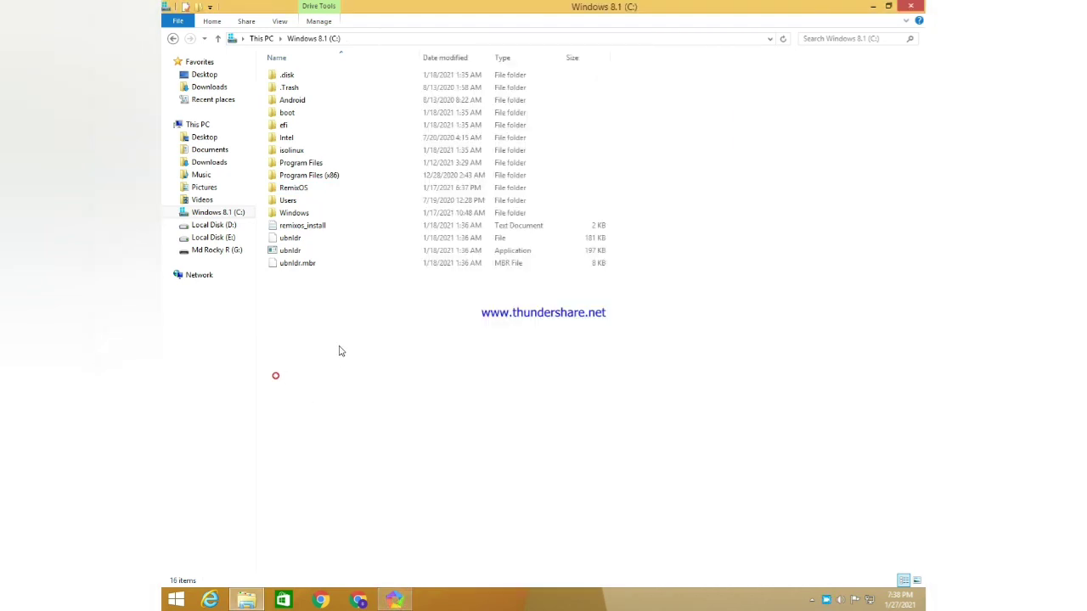
Step: Inspect the contents of the Windows, Users and boot folders on drive C:
double_click(291, 213)
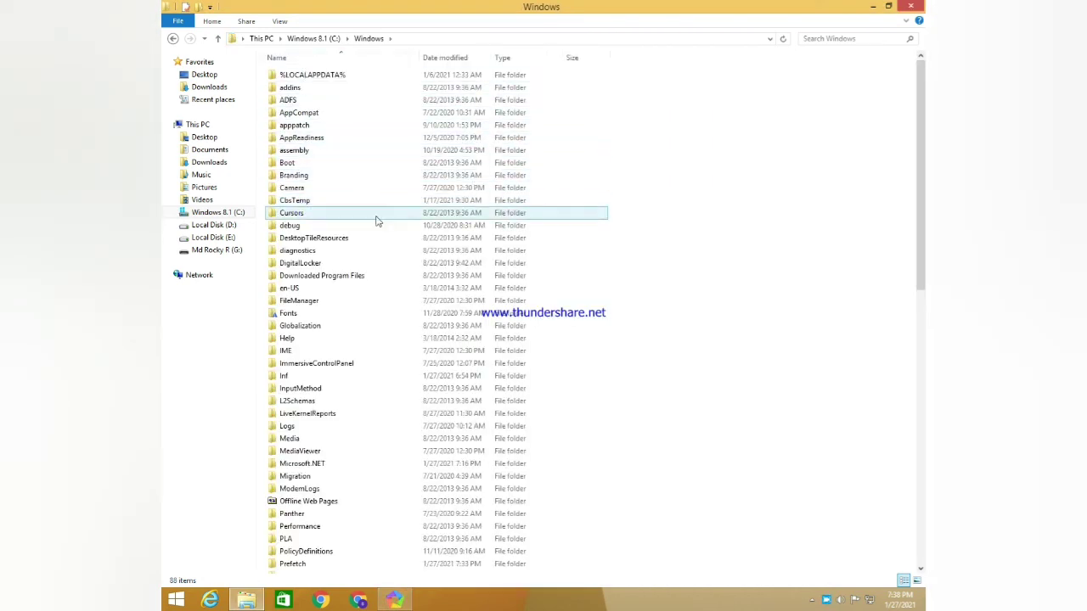
scroll(374, 272, down, 16)
scroll(382, 306, up, 16)
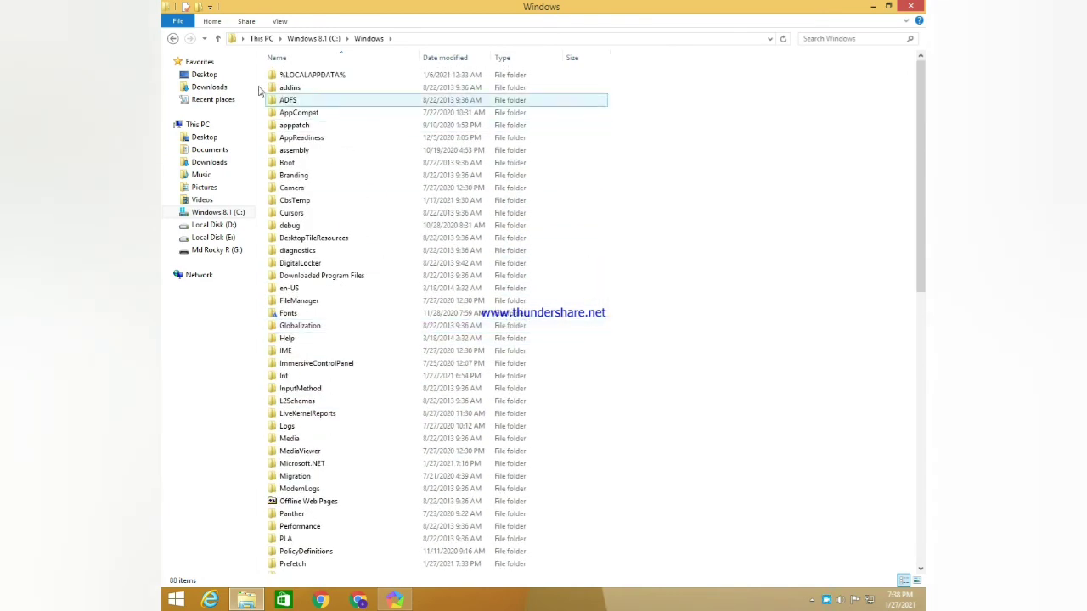
click(218, 39)
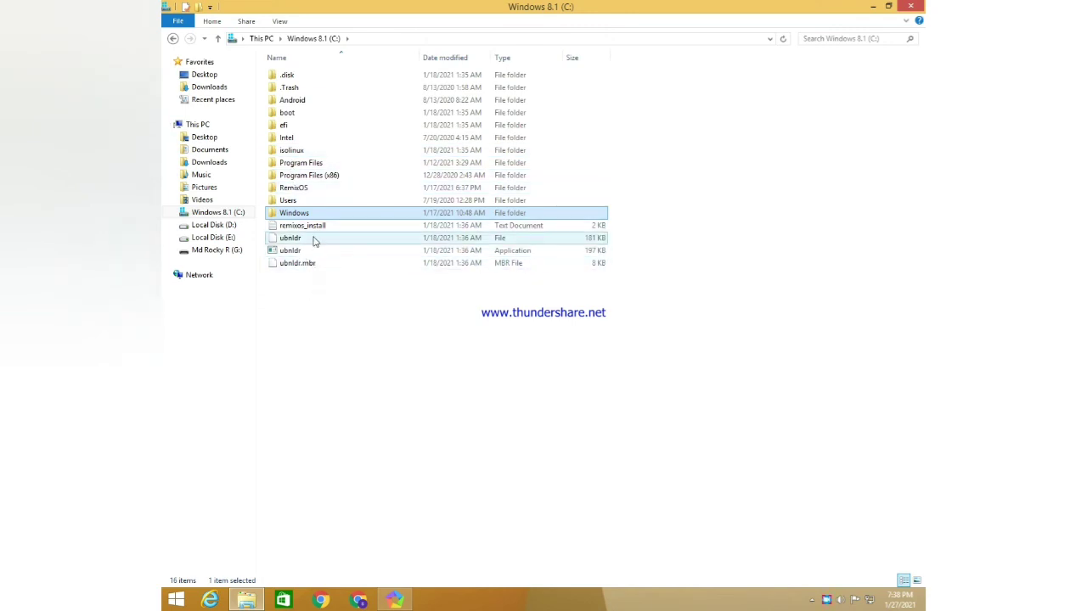
double_click(289, 200)
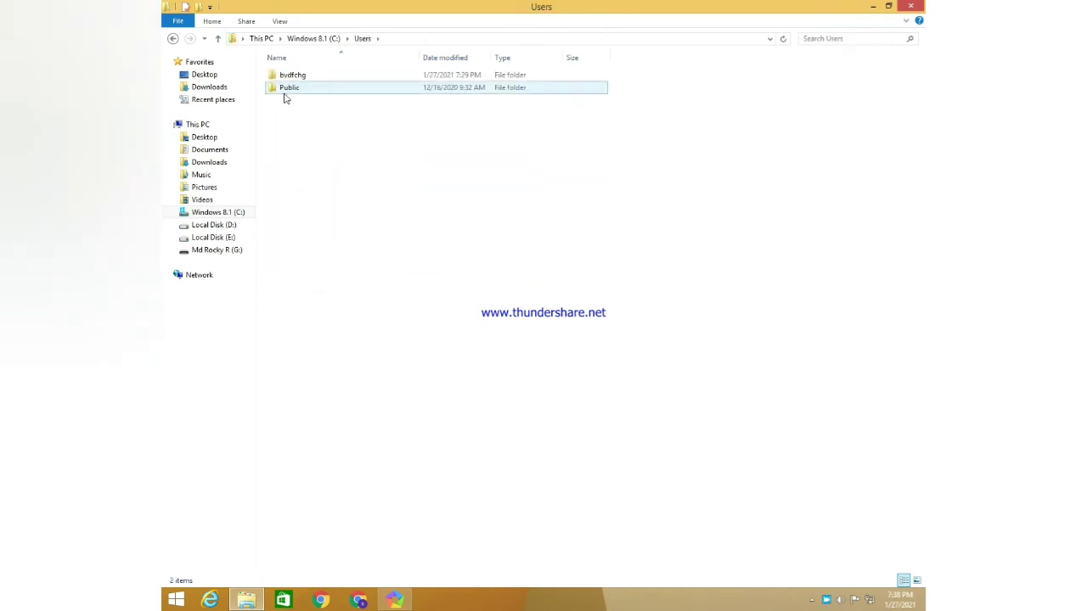
click(219, 38)
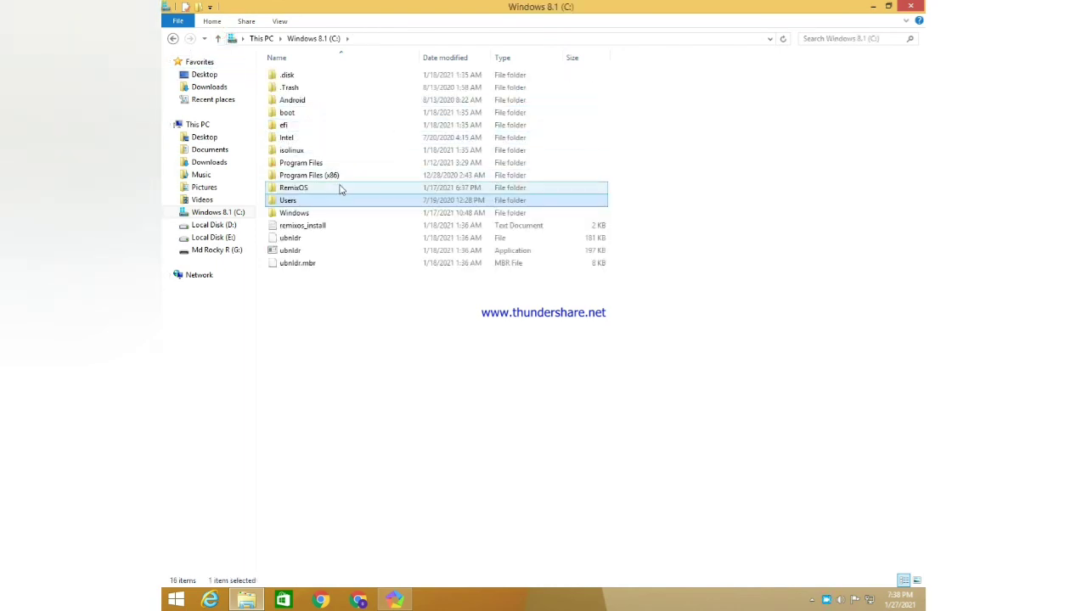
double_click(308, 115)
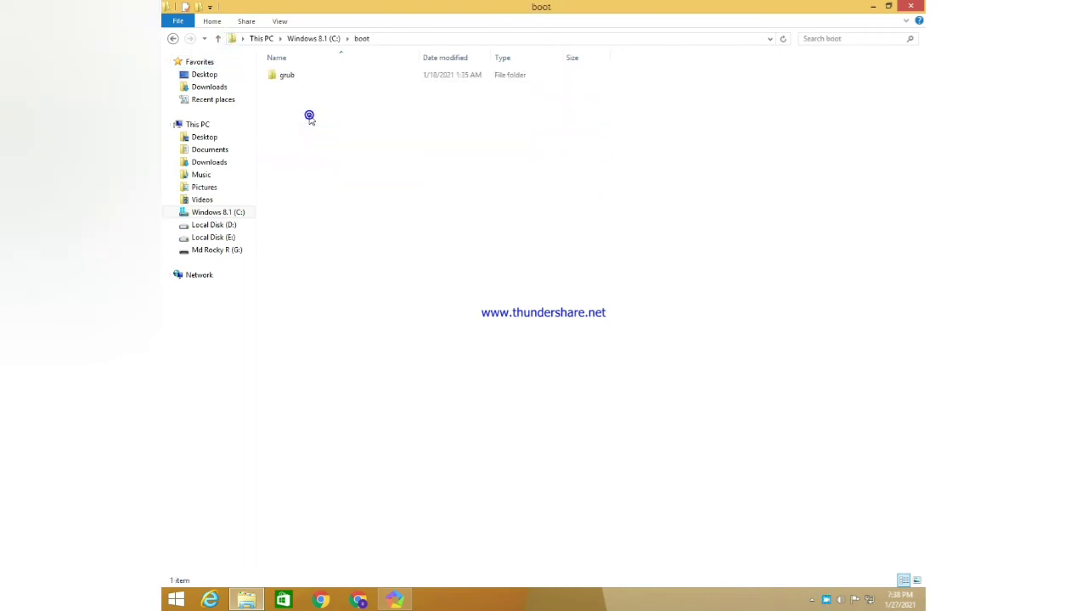
click(220, 38)
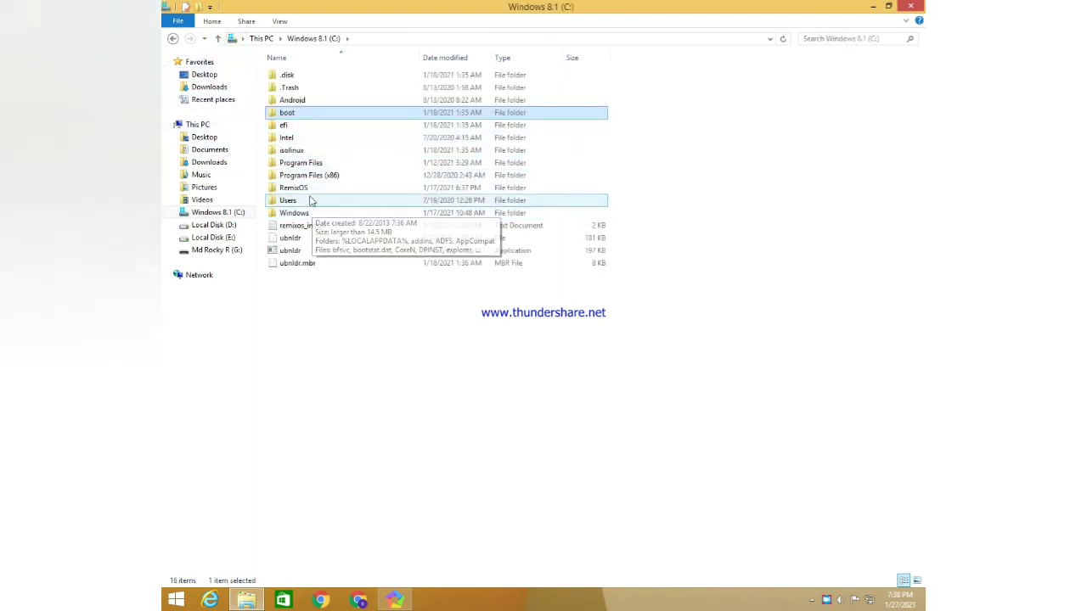
Step: Inspect the Program Files folder on drive D: and return to the drive's top level
click(219, 39)
double_click(459, 174)
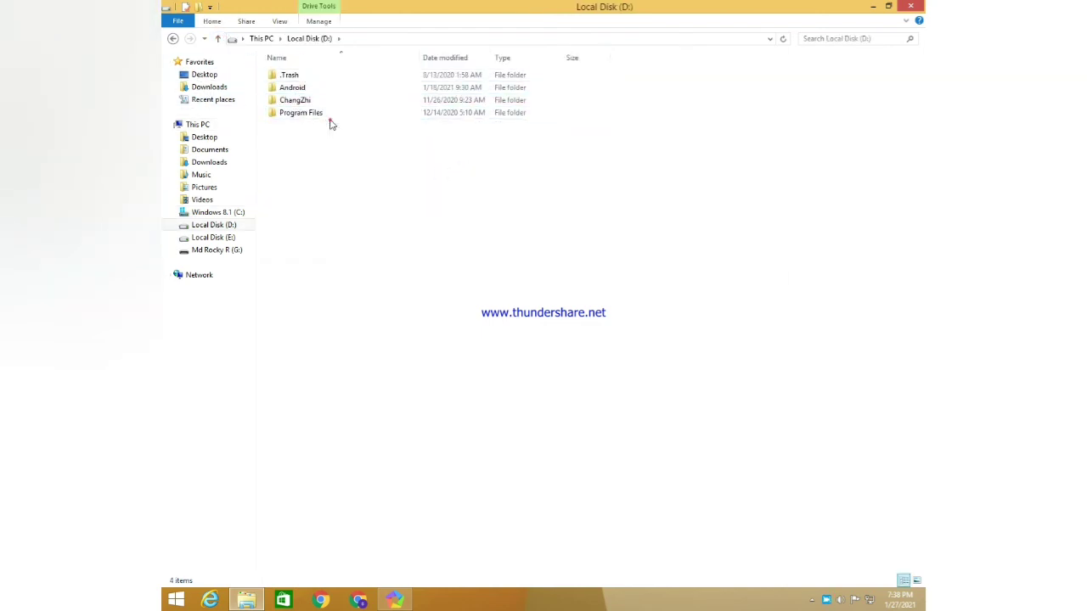
click(329, 117)
double_click(330, 117)
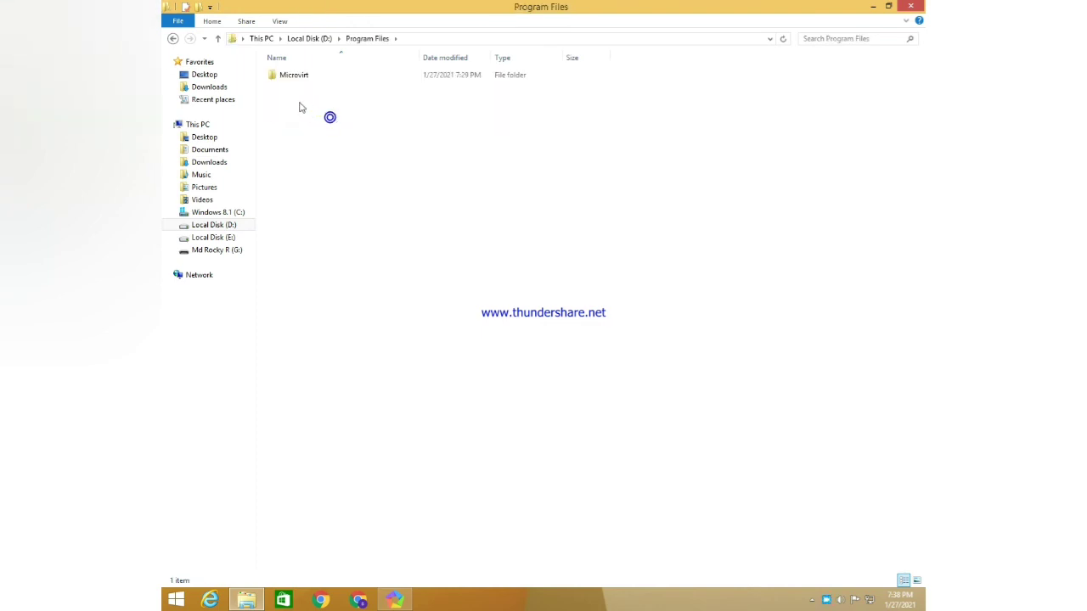
click(173, 39)
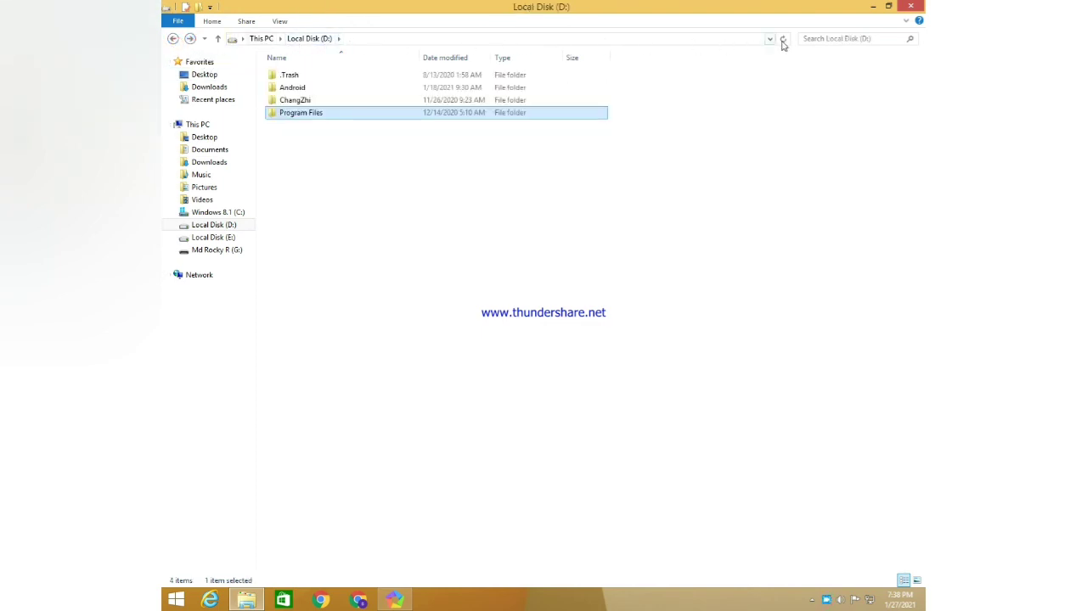
Step: Search drive D: for "memo" and clear the search
click(865, 39)
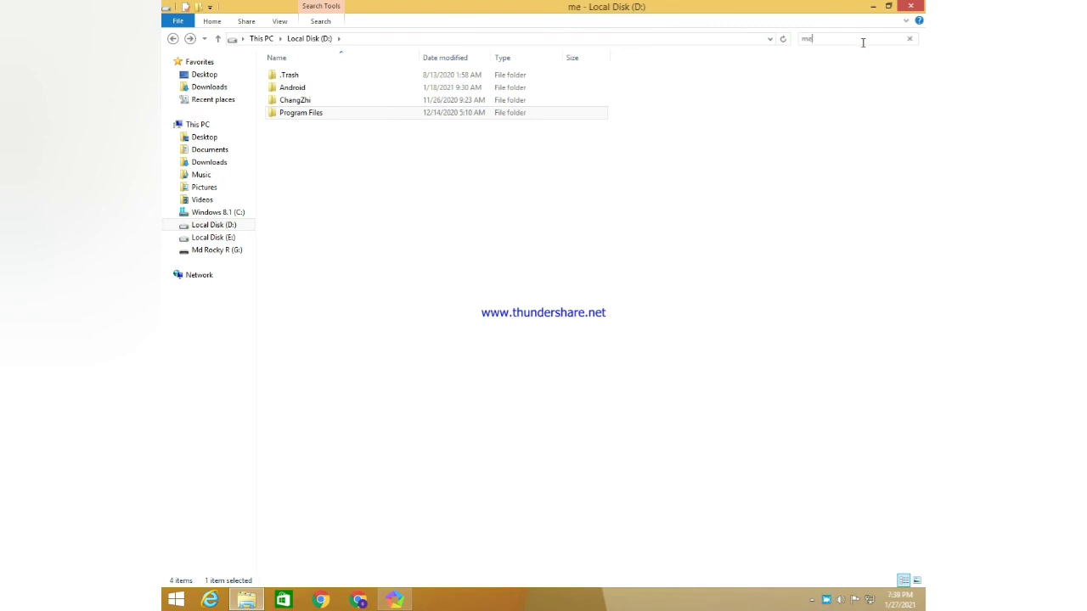
text(memo)
click(911, 40)
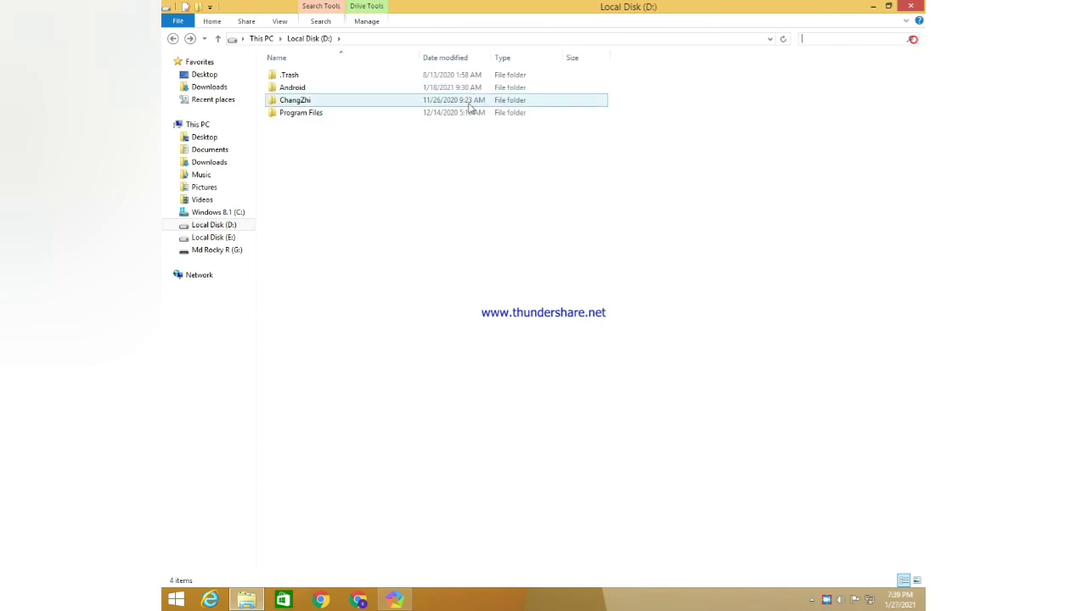
Step: Look through the Documents folder and the top level of drives E:, G: and C:
click(193, 150)
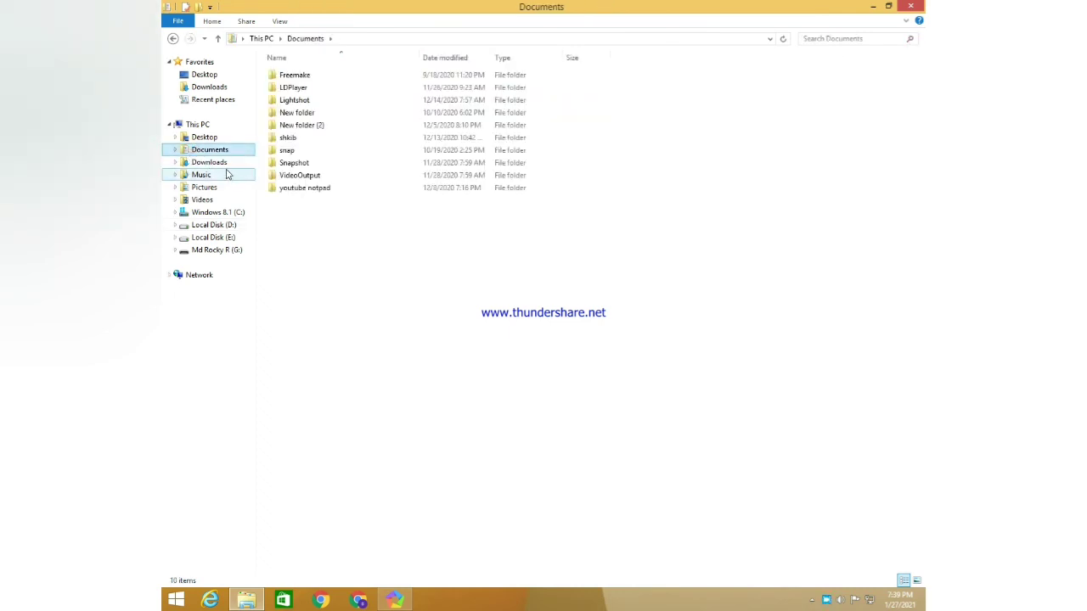
click(297, 187)
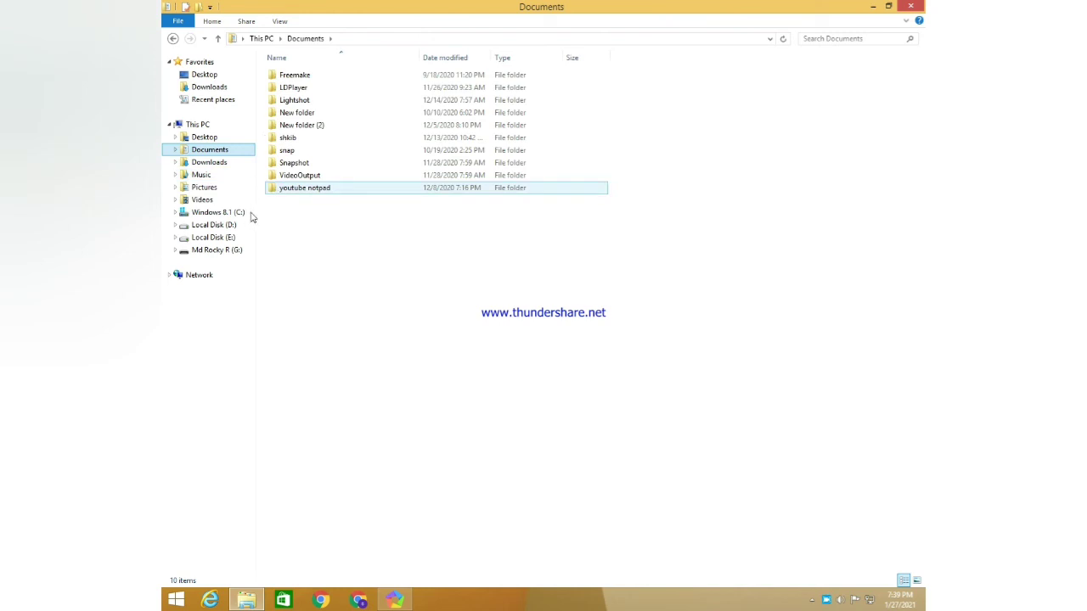
click(214, 240)
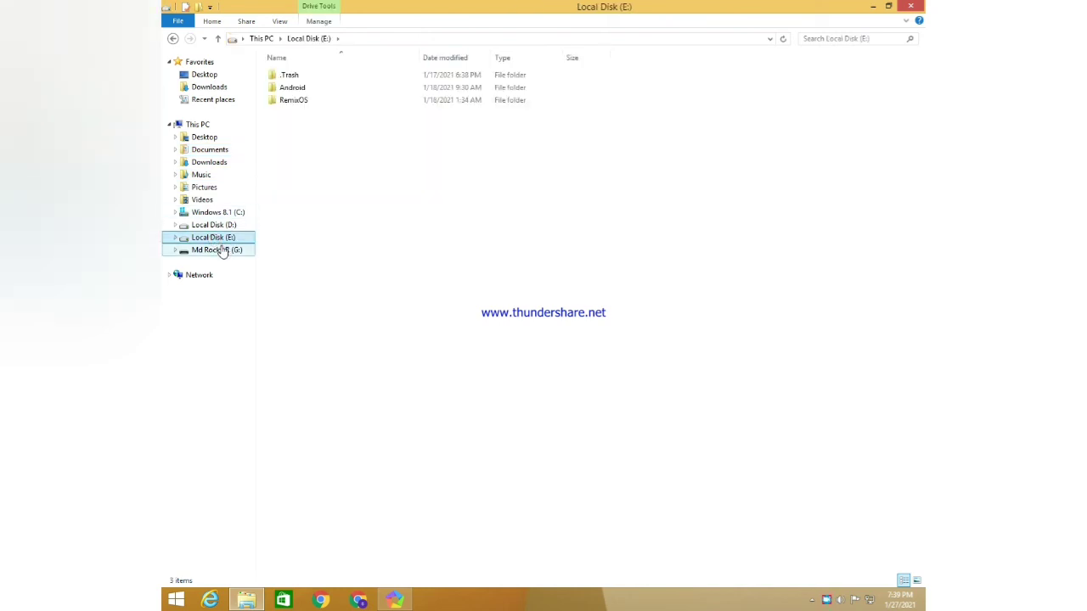
click(216, 249)
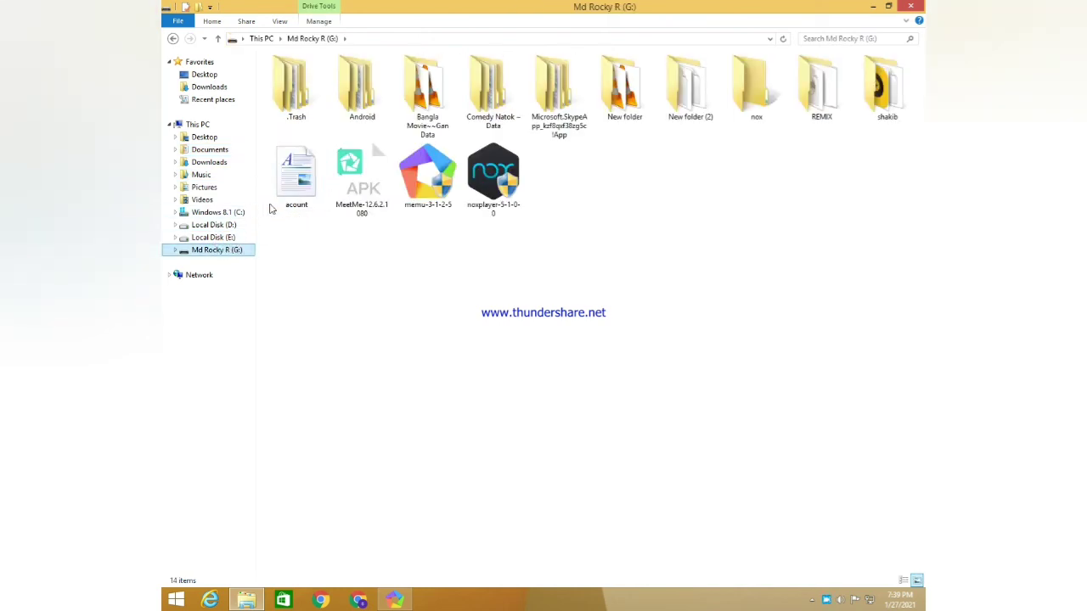
click(208, 212)
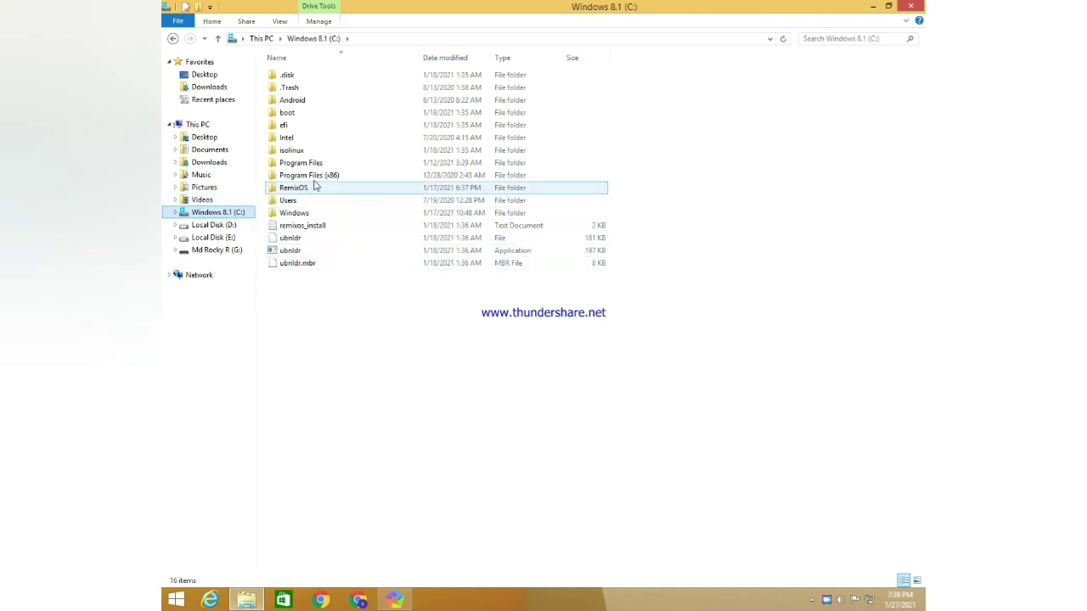
Step: Check the Downloads folder, drives G: and E:, and Documents, and return to This PC with drive C: selected
click(204, 162)
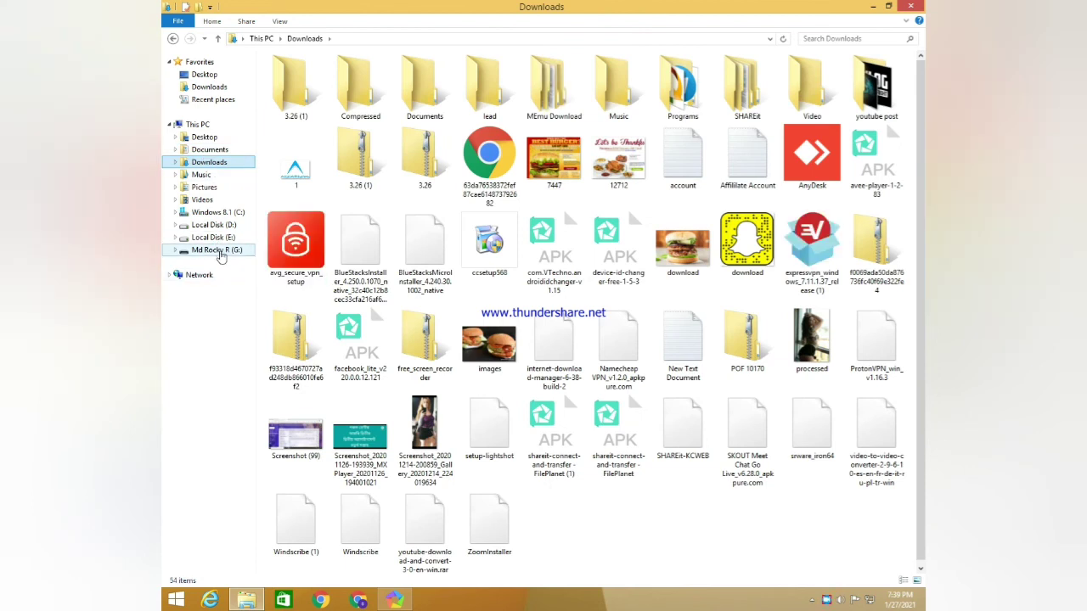
click(216, 251)
click(214, 238)
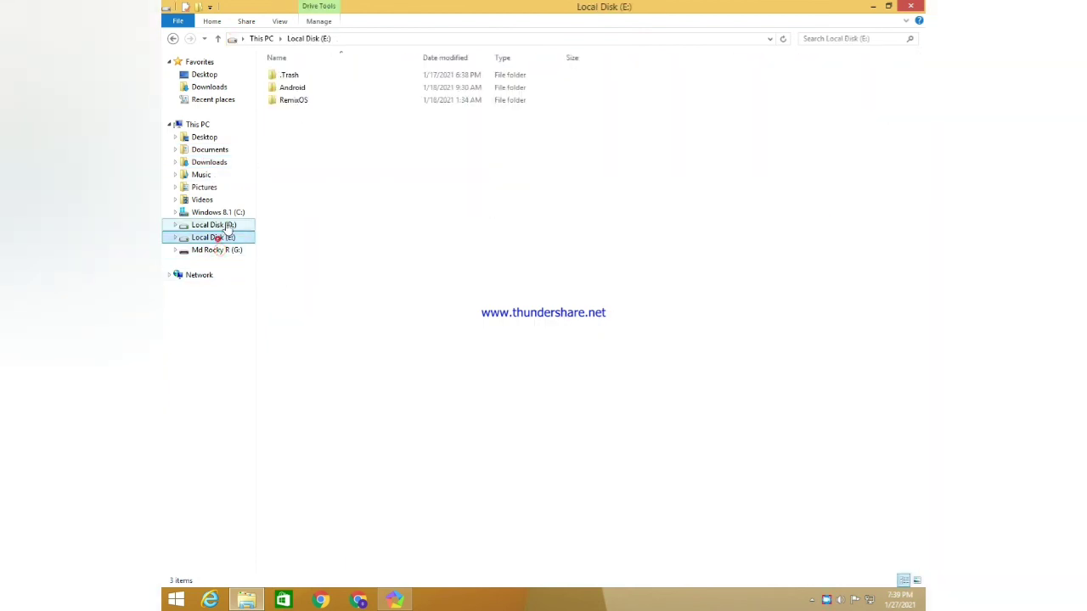
click(209, 124)
click(211, 151)
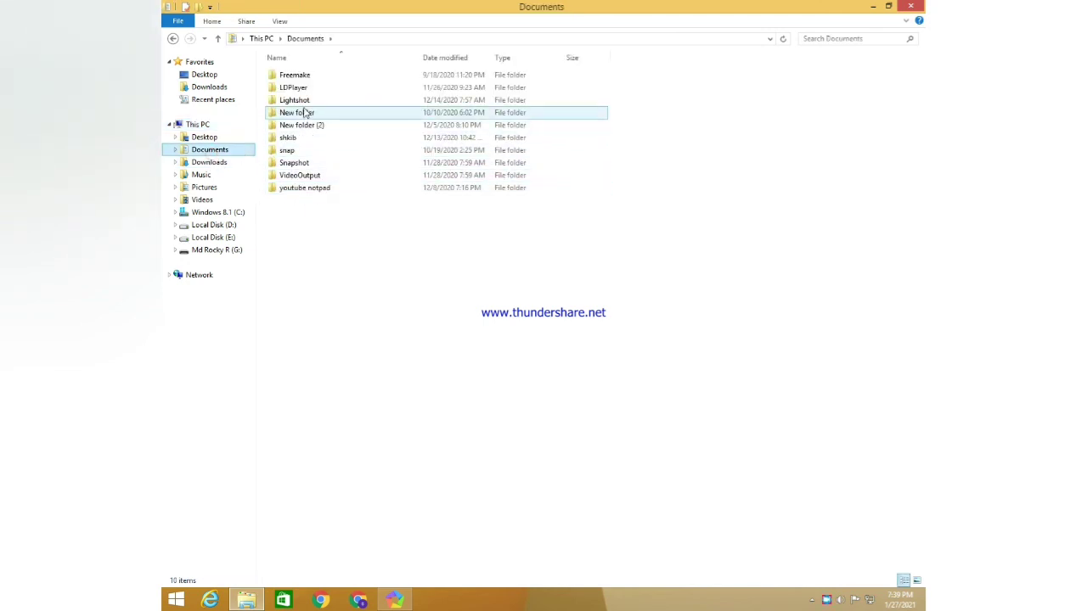
click(218, 40)
click(340, 174)
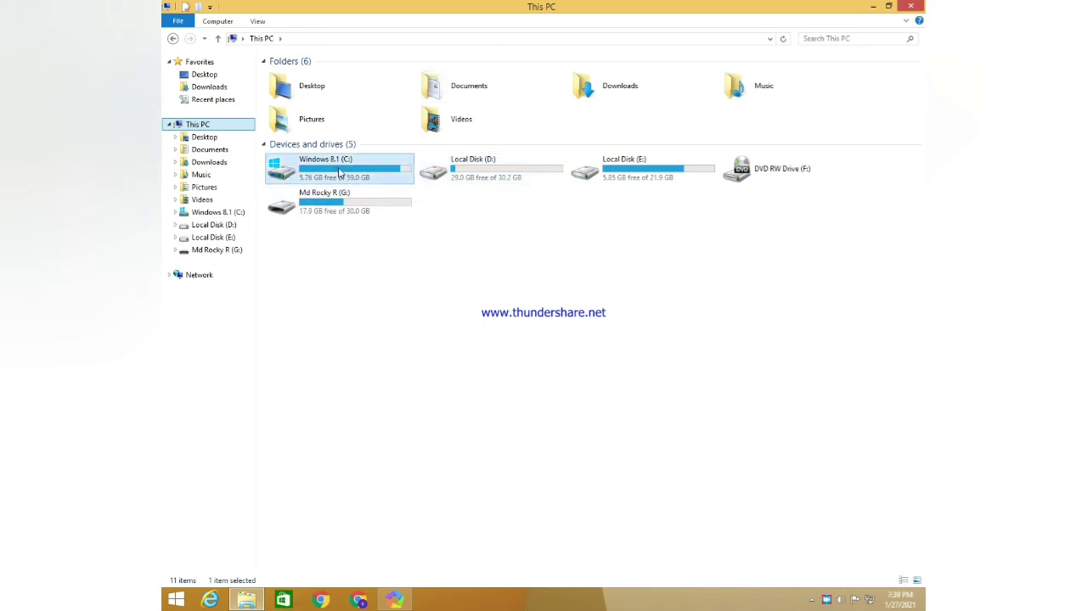
Step: Look inside the Android, boot and Intel folders on drive C: and return to This PC
double_click(340, 173)
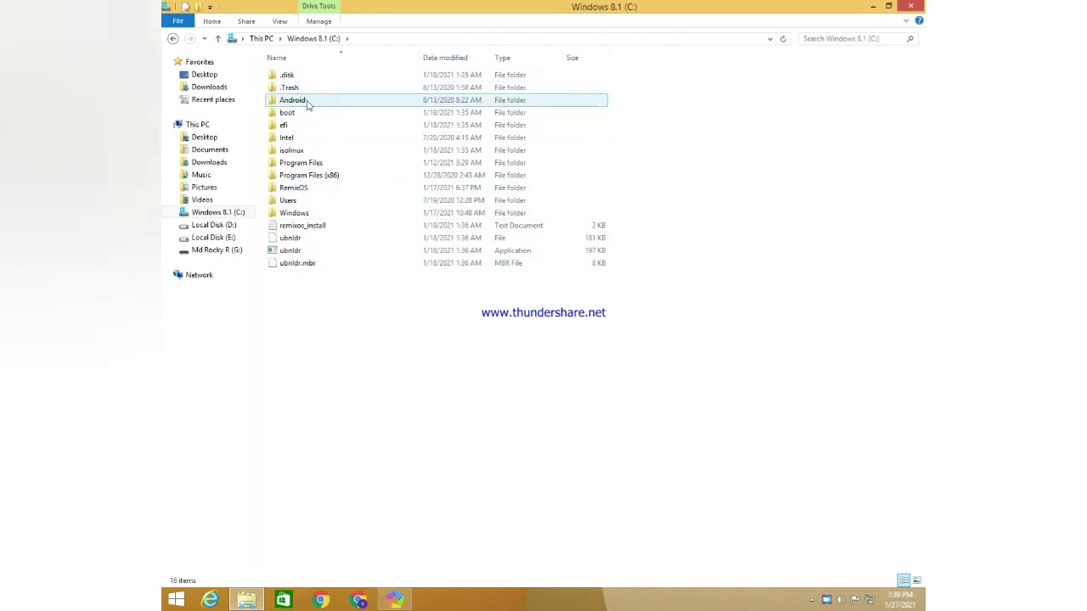
double_click(308, 103)
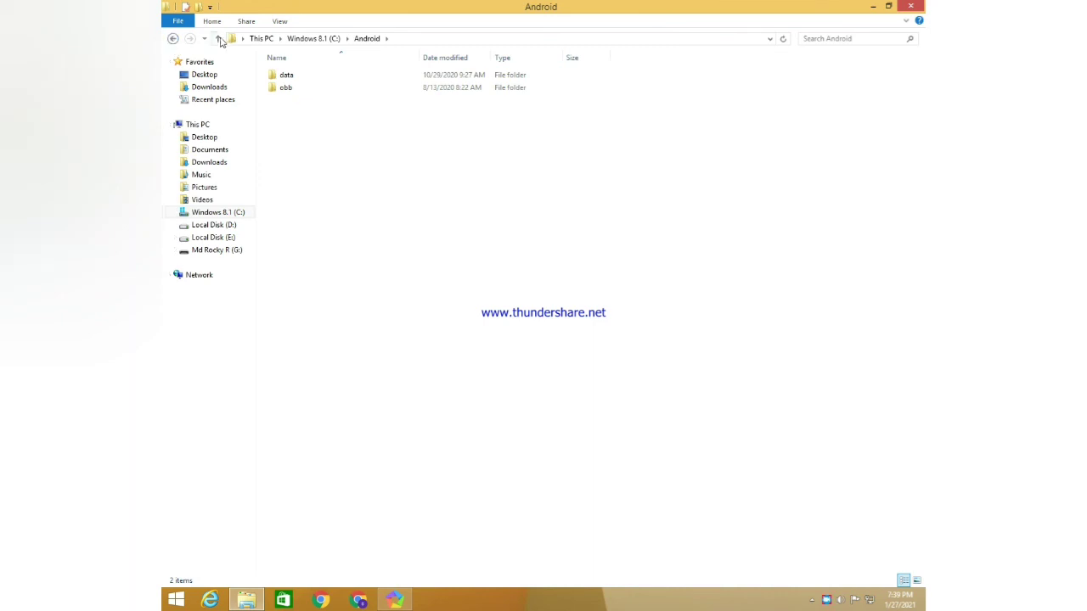
click(219, 39)
double_click(299, 113)
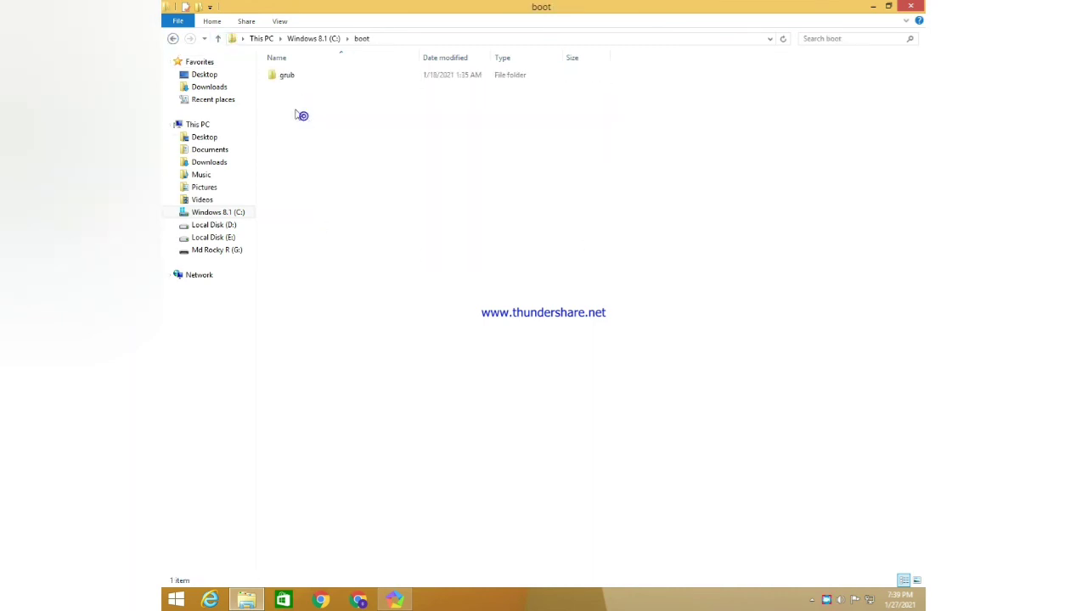
click(221, 41)
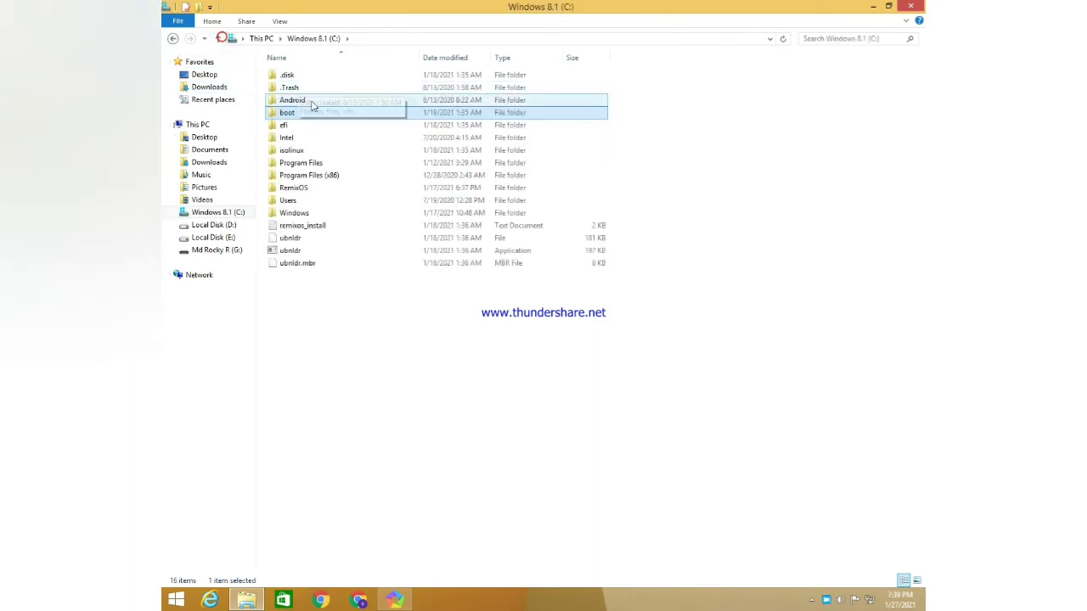
double_click(315, 141)
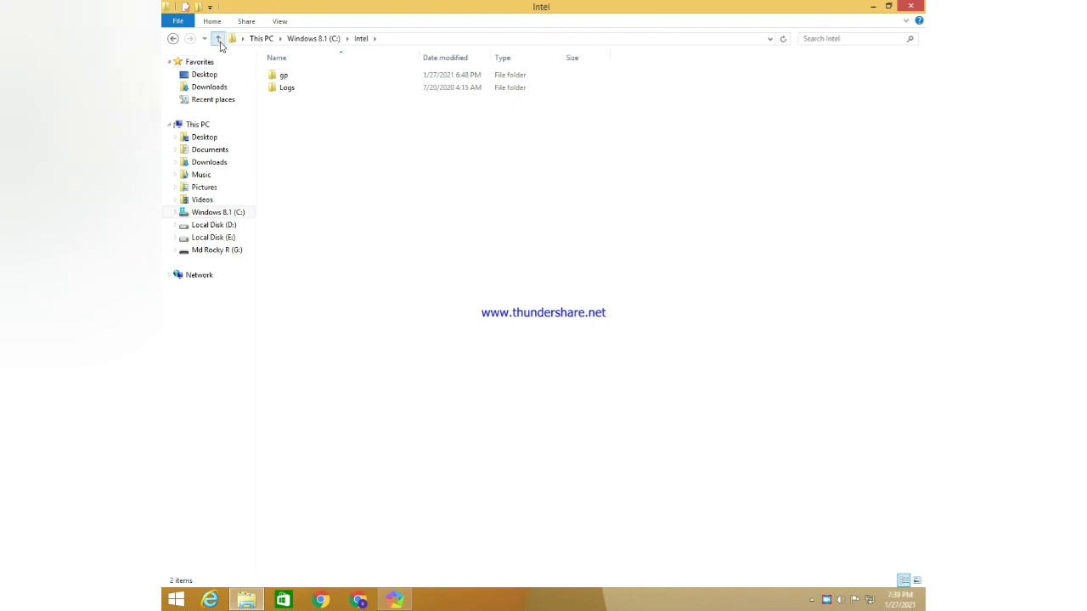
click(219, 39)
click(218, 39)
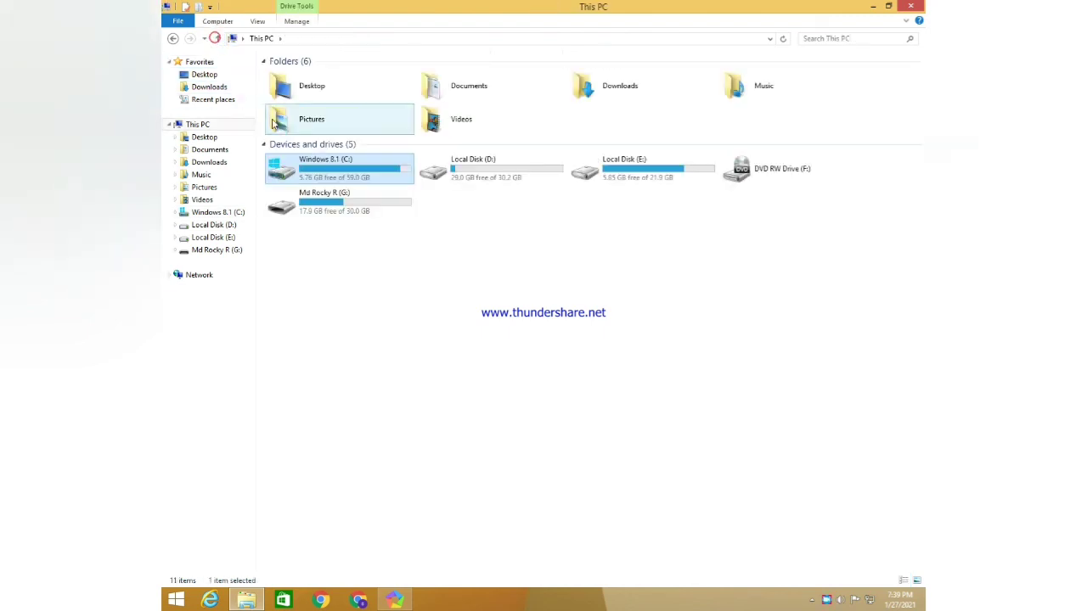
Step: Check the Users folder on drive C: and go back to the drive's top level
double_click(344, 166)
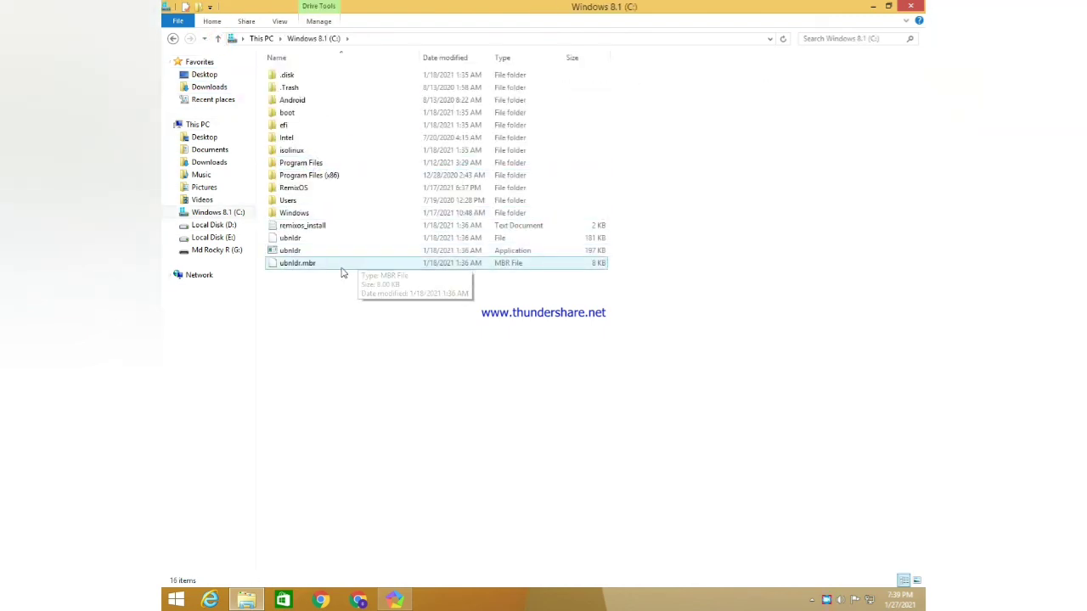
double_click(326, 201)
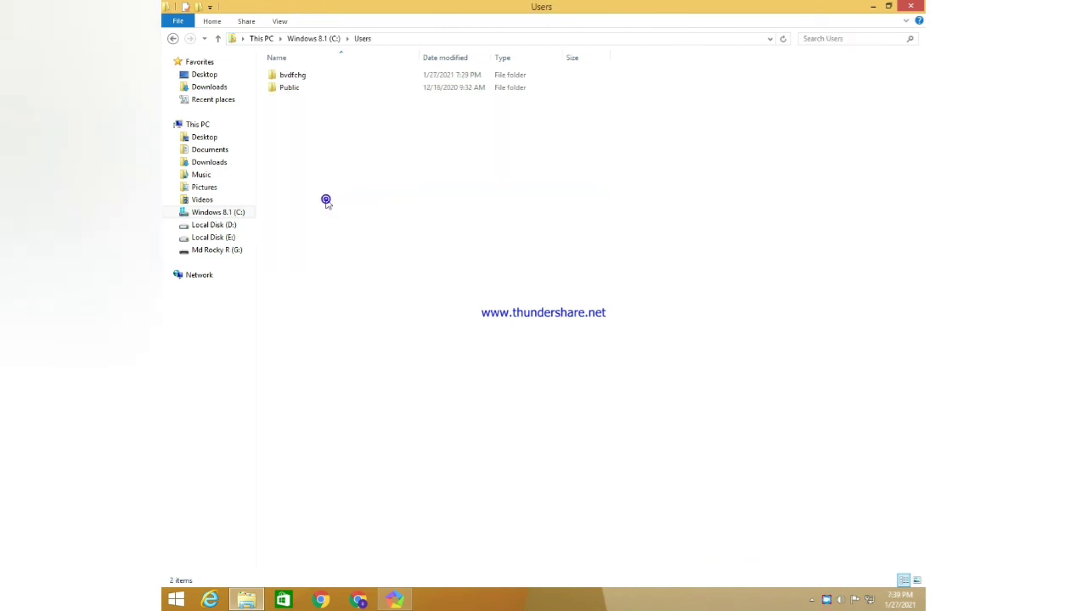
click(170, 39)
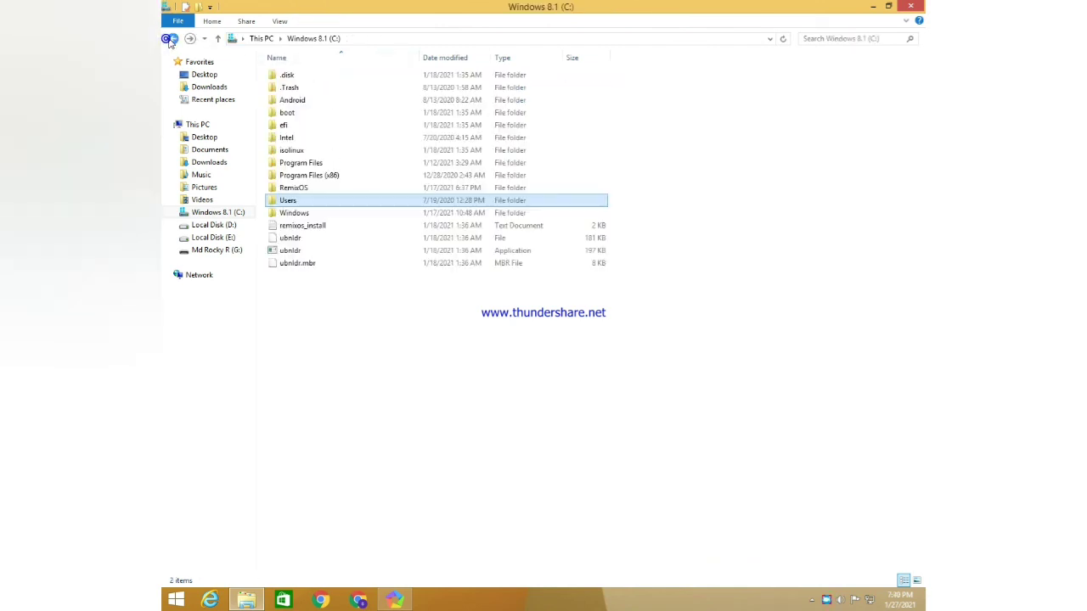
click(171, 40)
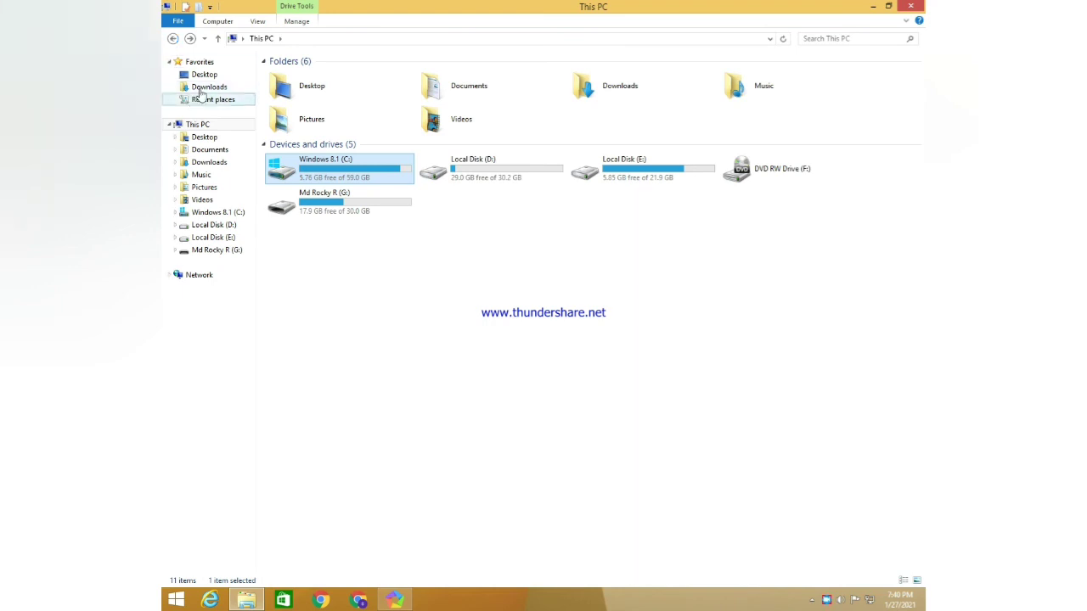
click(172, 40)
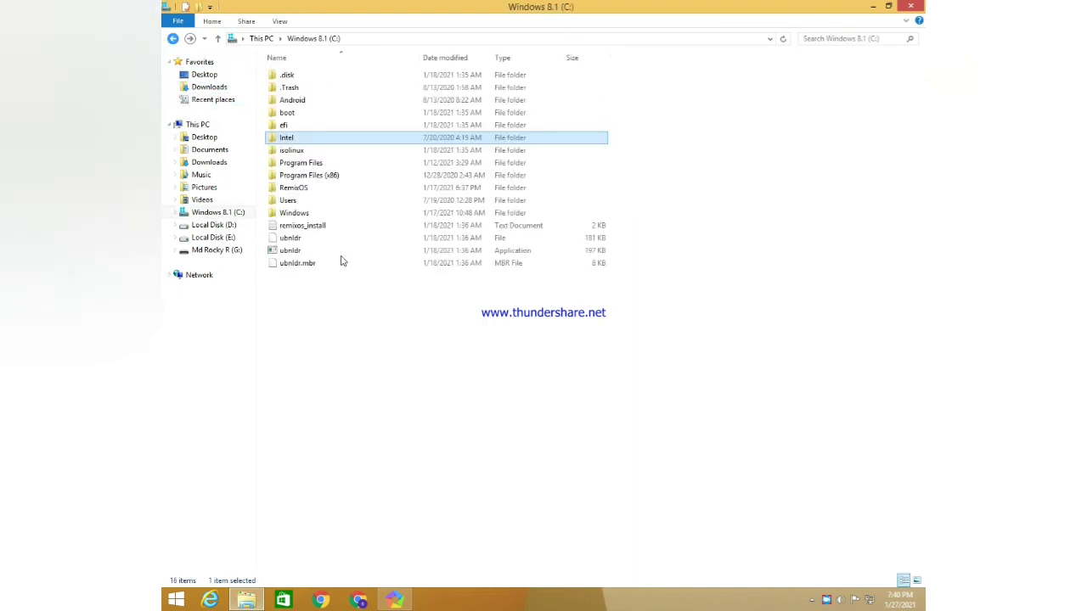
right_click(375, 335)
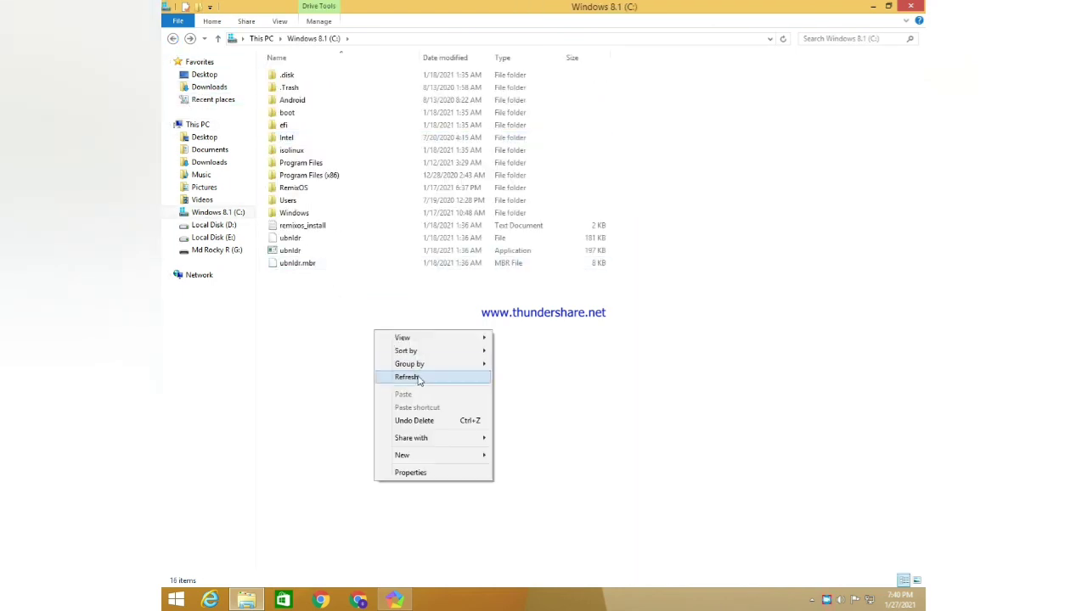
click(417, 378)
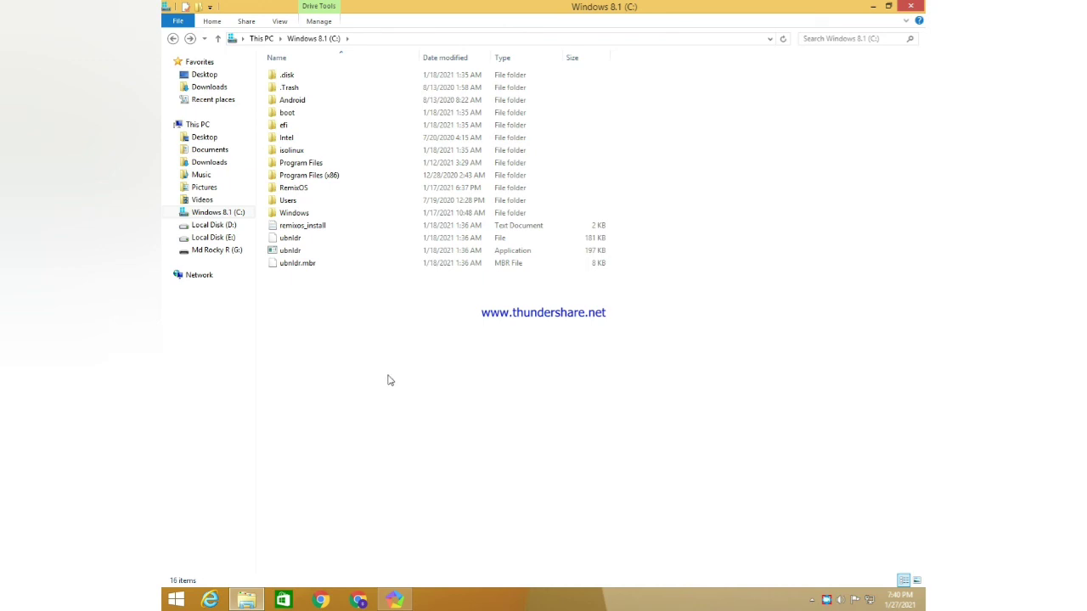
right_click(387, 380)
click(416, 416)
right_click(373, 382)
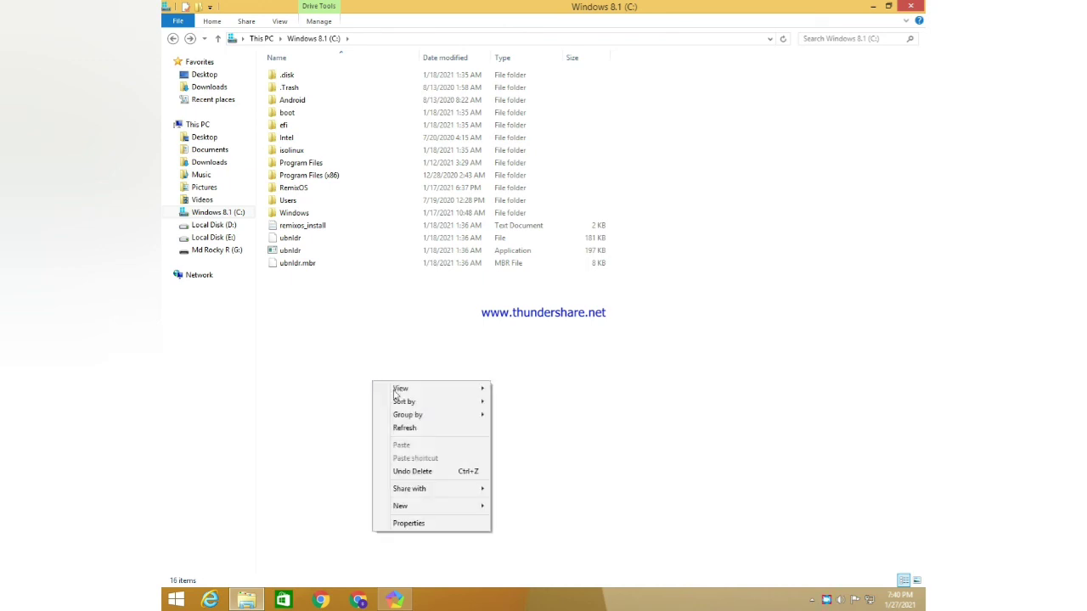
click(422, 428)
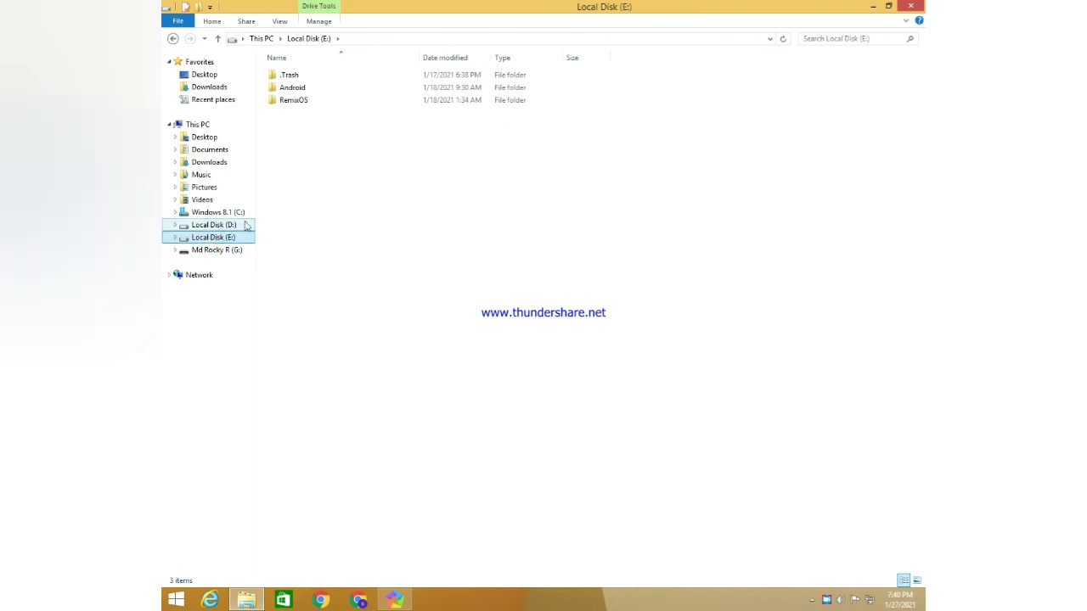
Step: Inspect the RemixOS folder on drive E: and close the file browser window
double_click(309, 100)
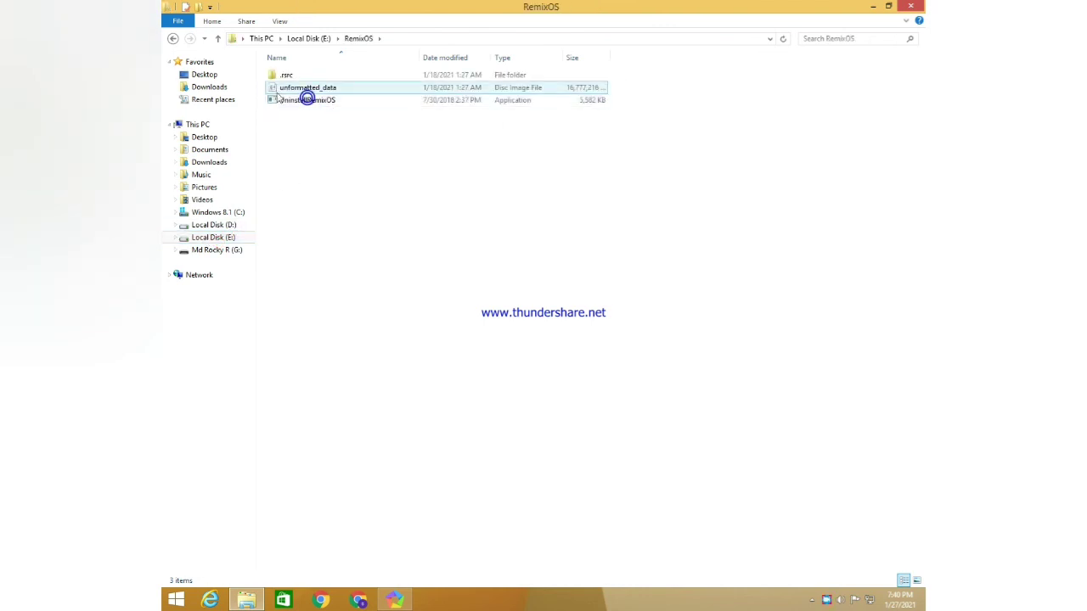
click(174, 39)
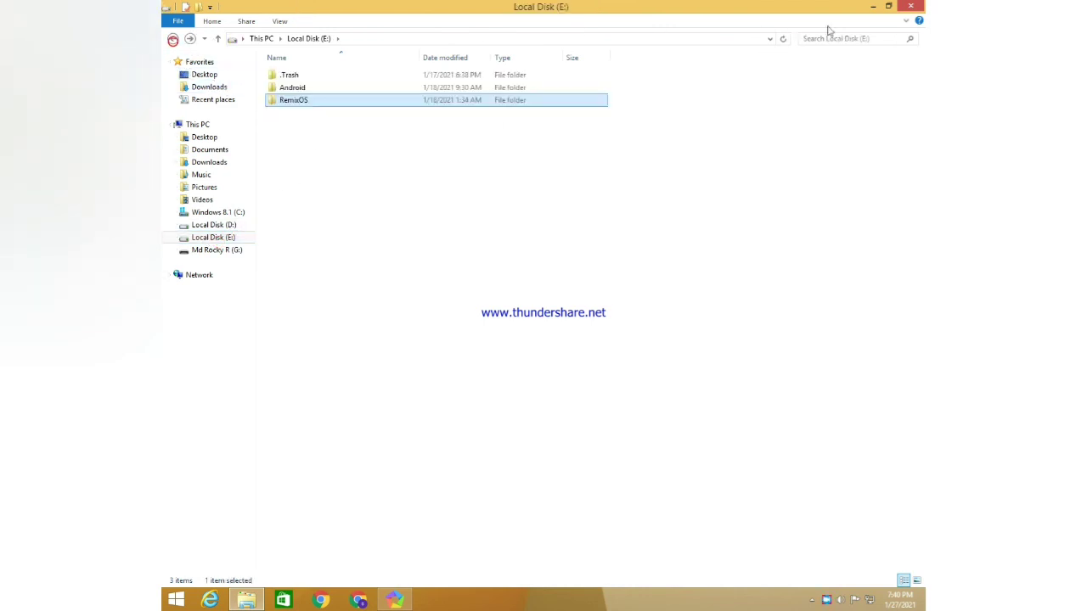
click(913, 6)
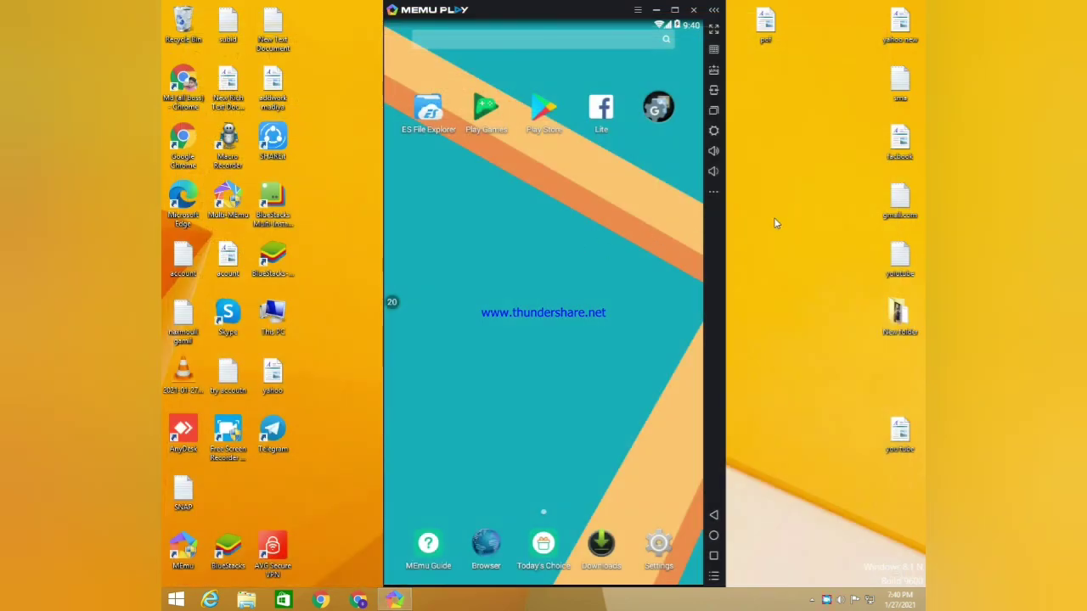
Step: Refresh the desktop and move the MEmu emulator window slightly to the left
right_click(776, 212)
click(796, 245)
right_click(778, 205)
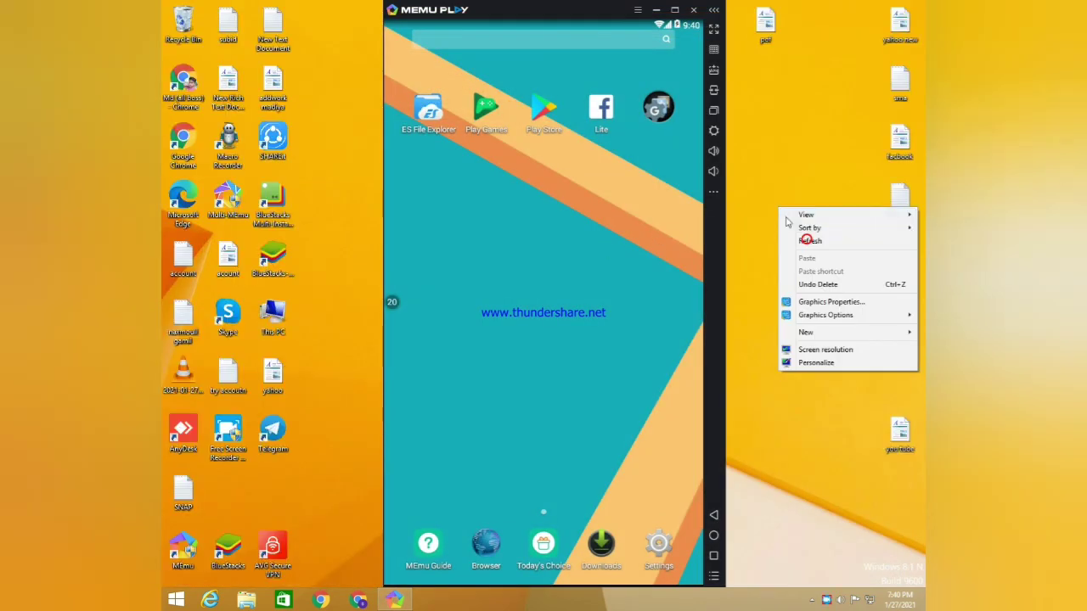
click(808, 239)
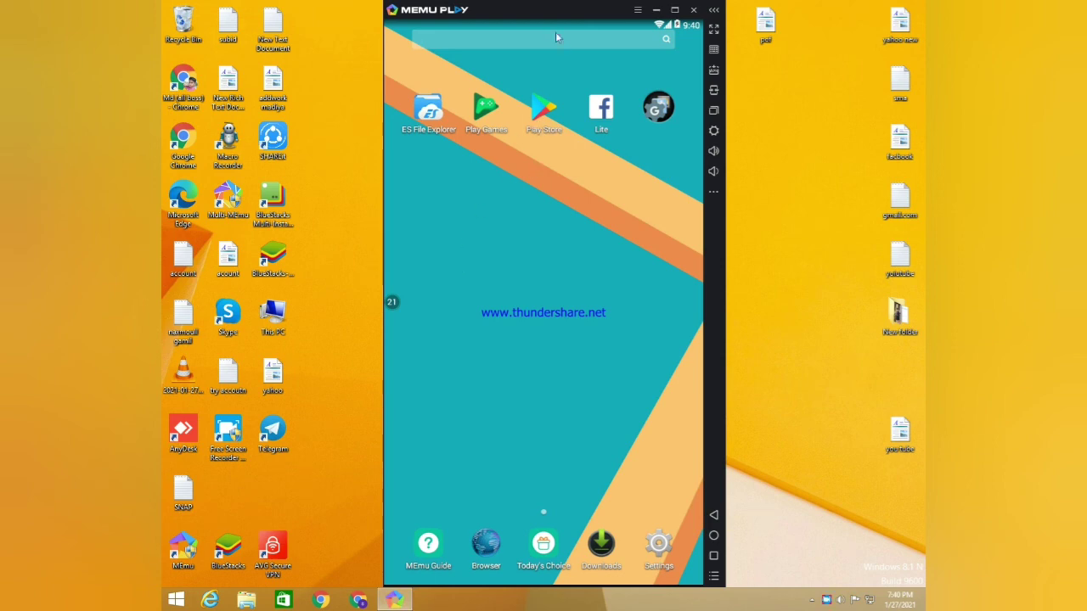
drag(557, 12, 517, 11)
right_click(734, 311)
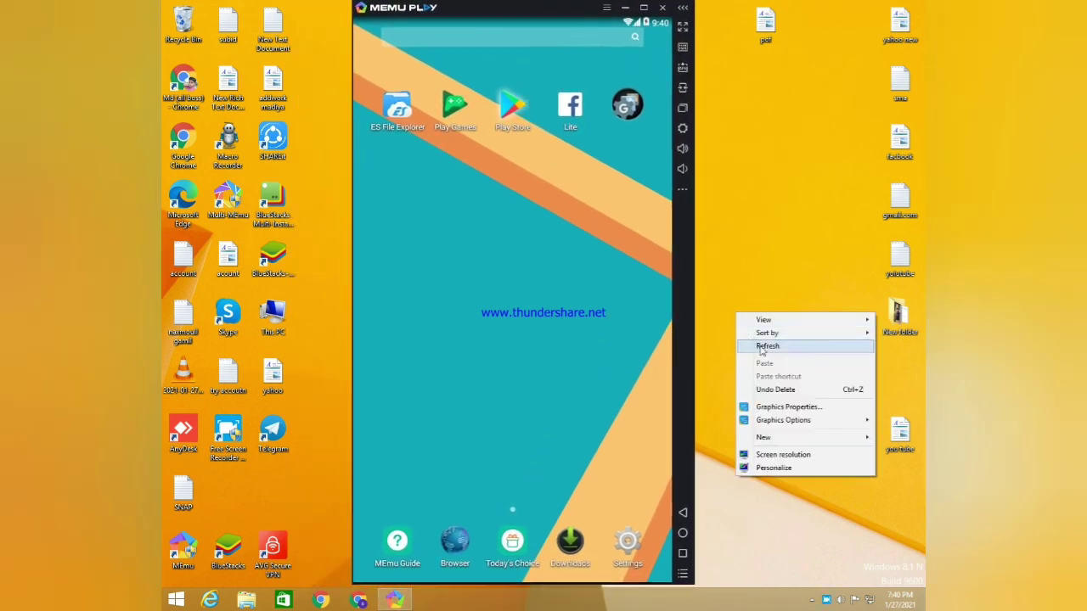
click(769, 351)
right_click(761, 314)
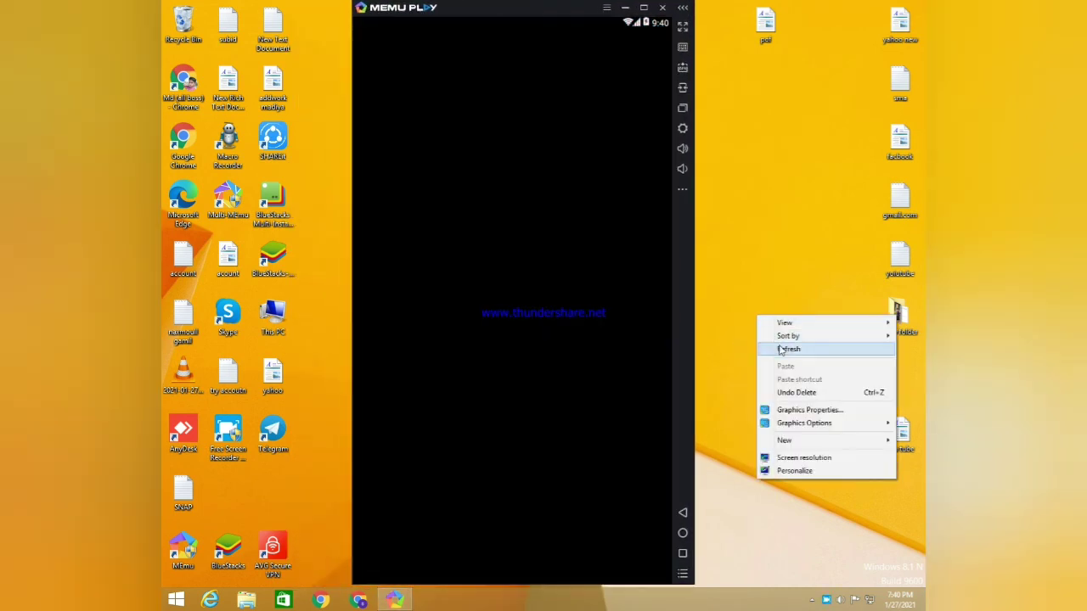
click(784, 347)
right_click(763, 315)
click(794, 352)
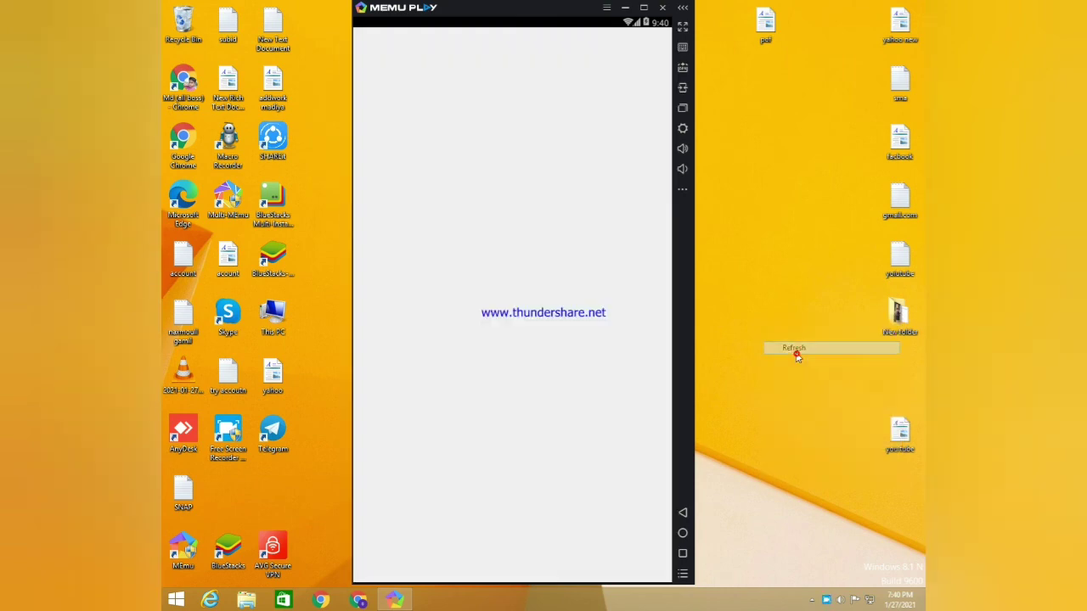
right_click(750, 299)
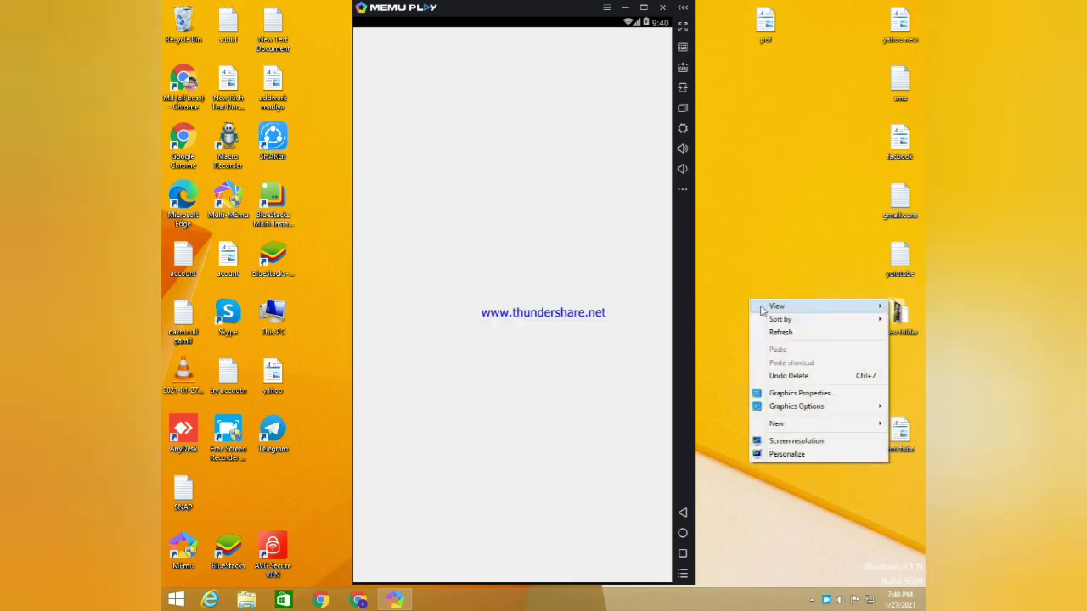
click(783, 331)
right_click(754, 299)
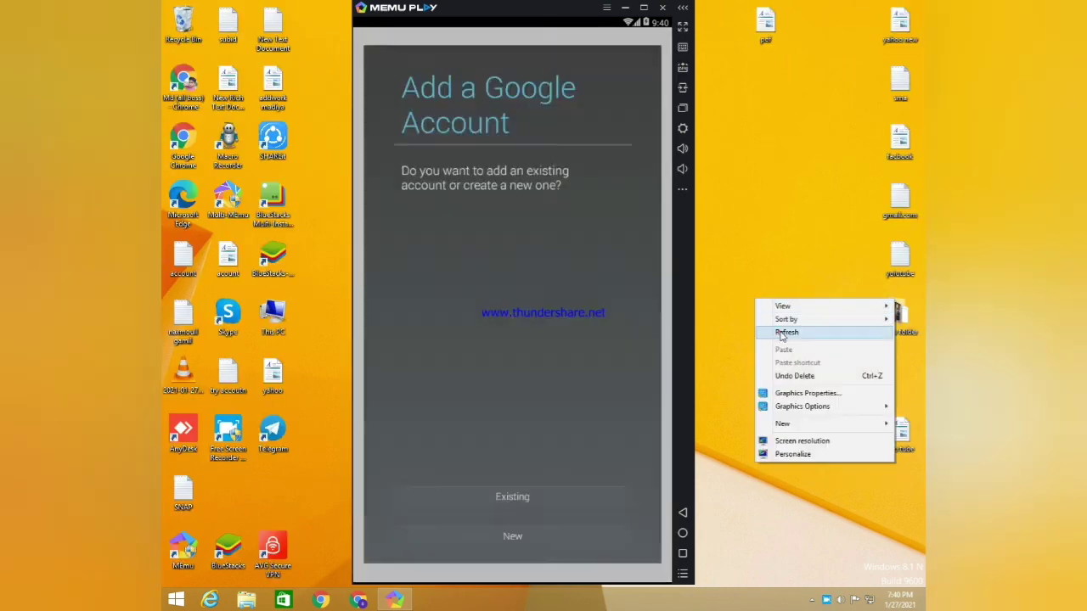
click(779, 332)
right_click(762, 300)
click(786, 334)
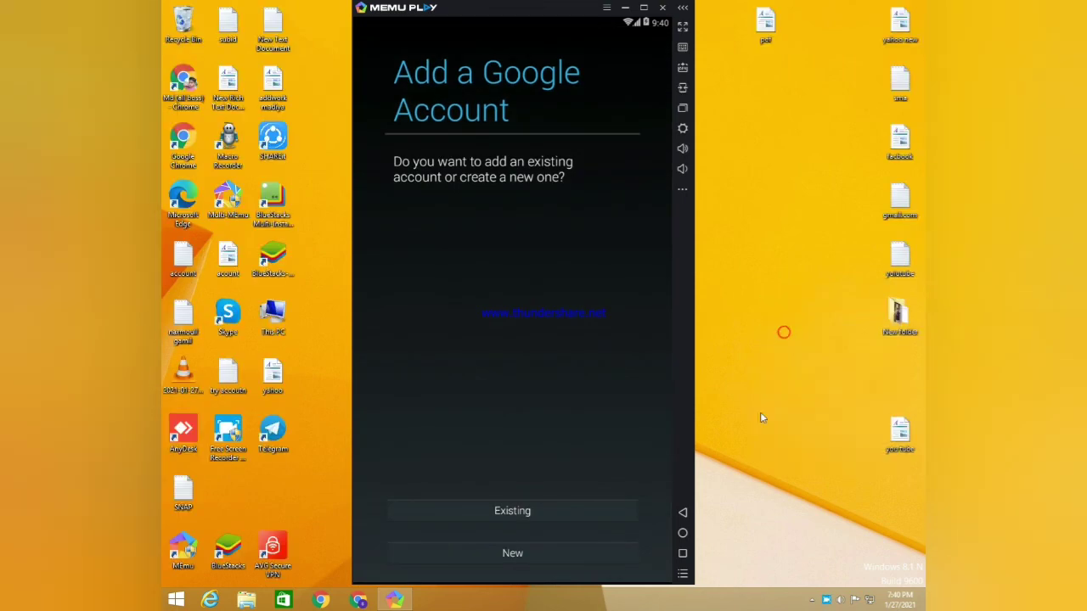
right_click(781, 370)
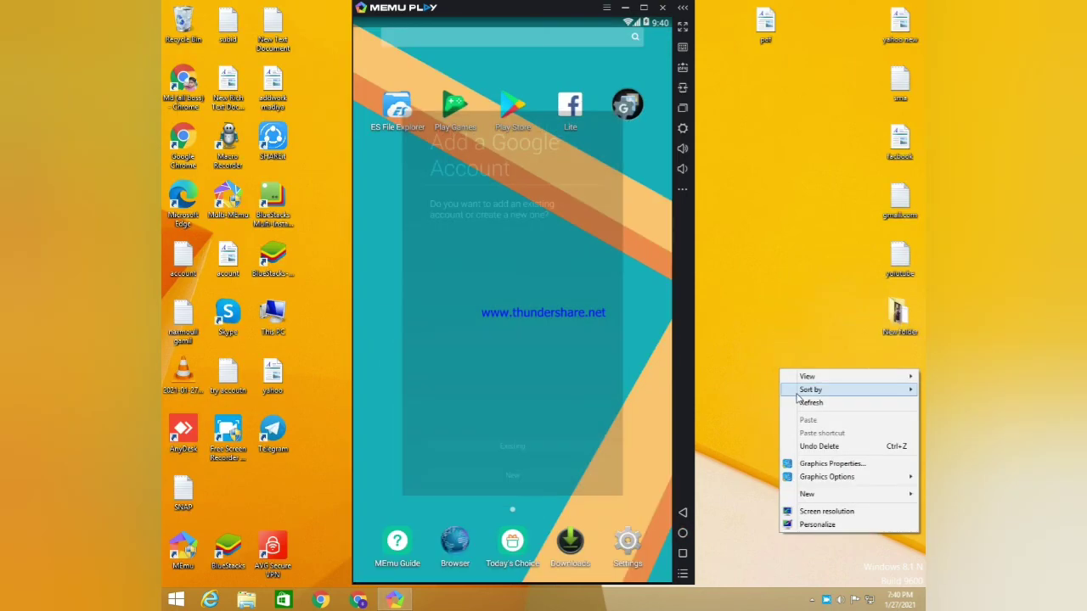
click(804, 400)
right_click(766, 345)
click(793, 377)
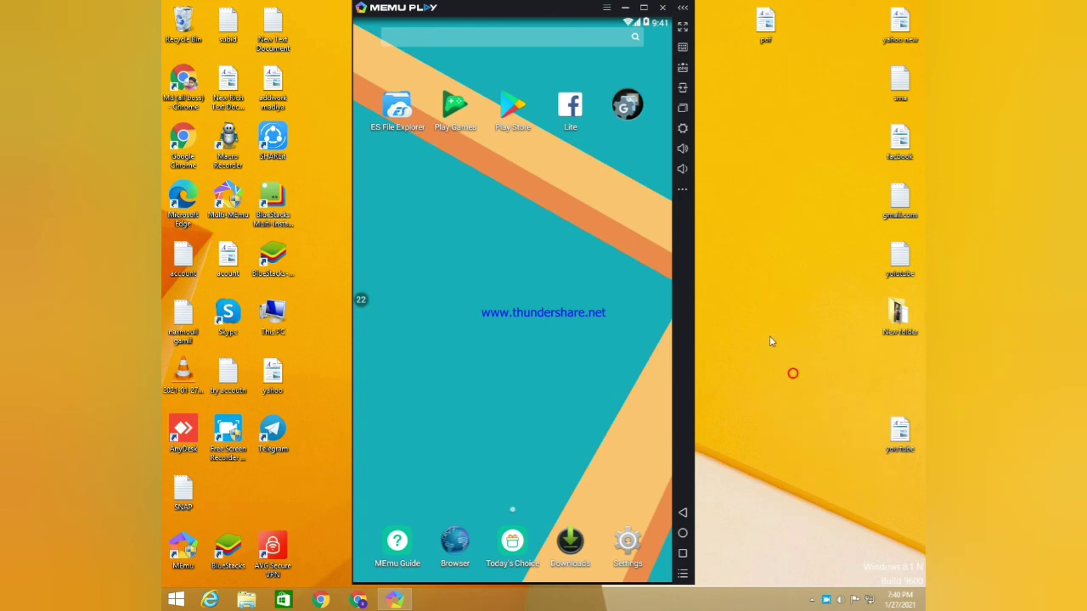
right_click(770, 342)
click(793, 375)
right_click(769, 346)
click(798, 379)
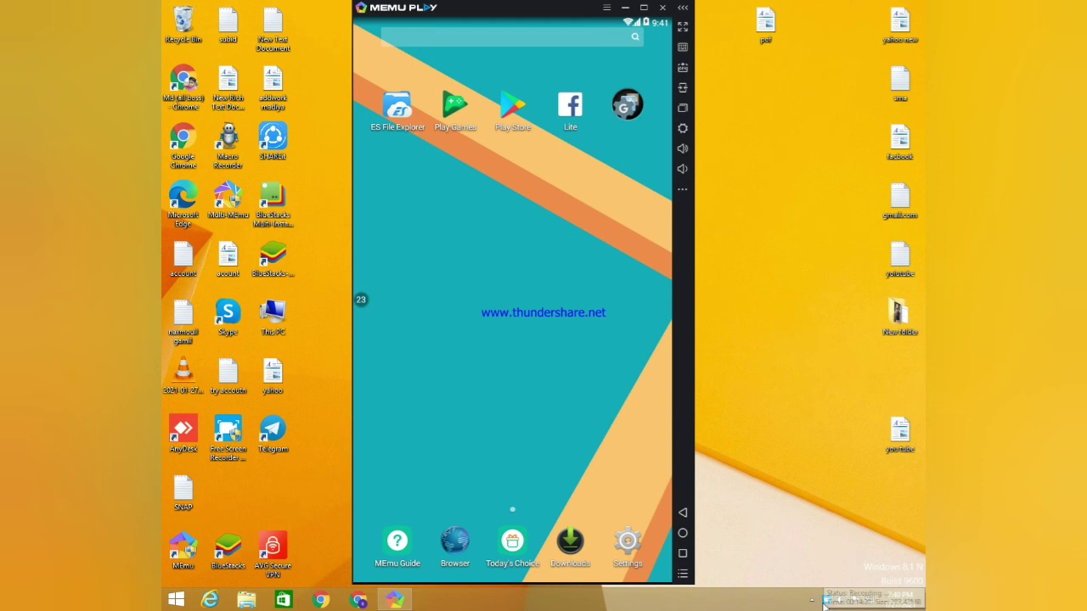
right_click(796, 452)
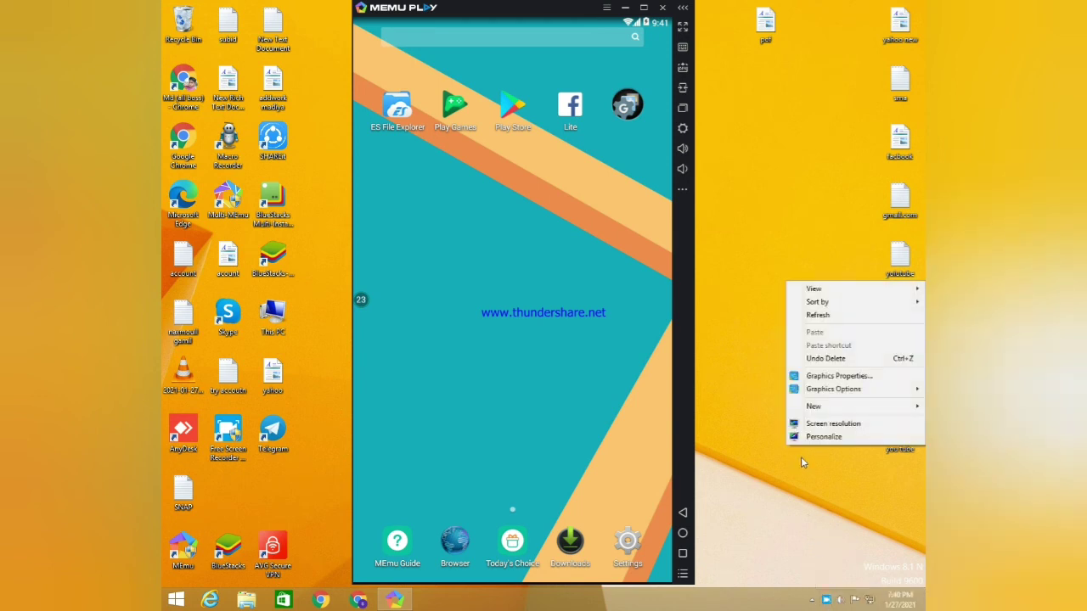
click(803, 312)
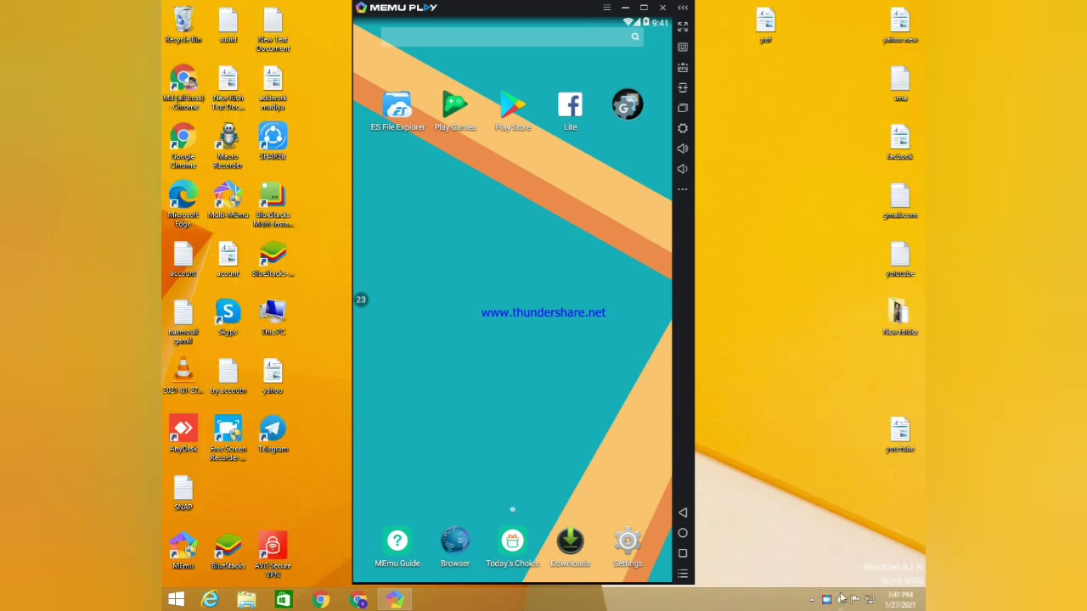